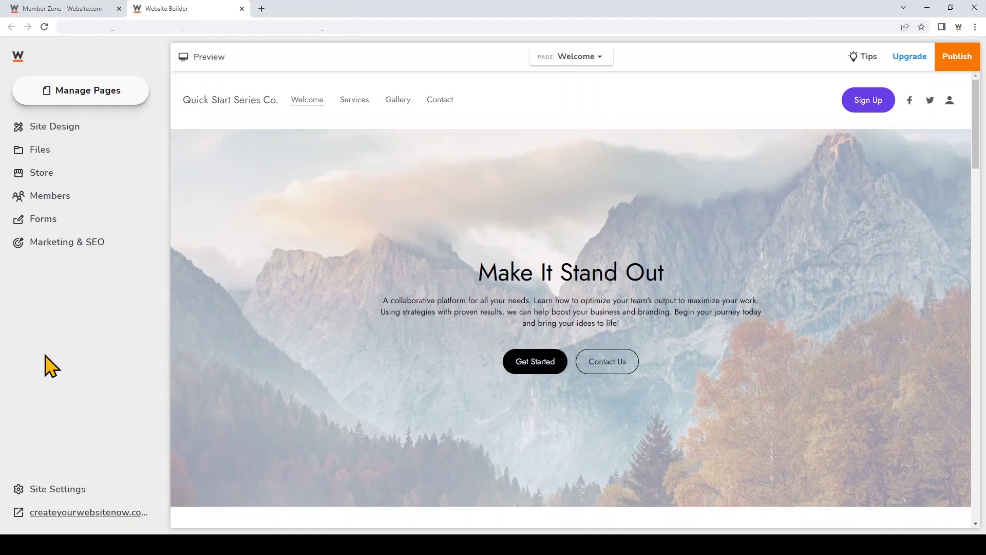
Convert the site into an online store, adding a Shop page of 12 sample products
{"action": "left_click", "coordinate": [80, 178]}
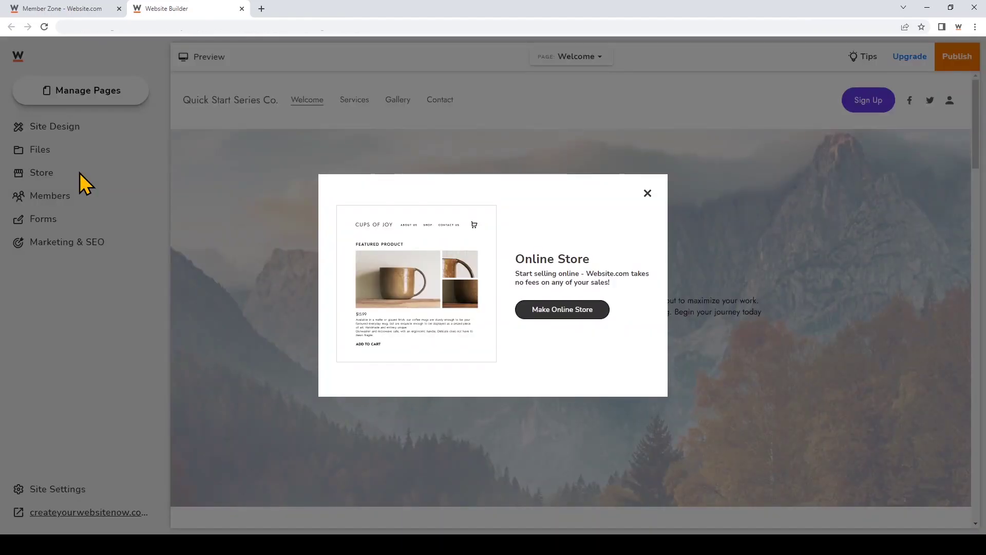
{"action": "left_click", "coordinate": [563, 311]}
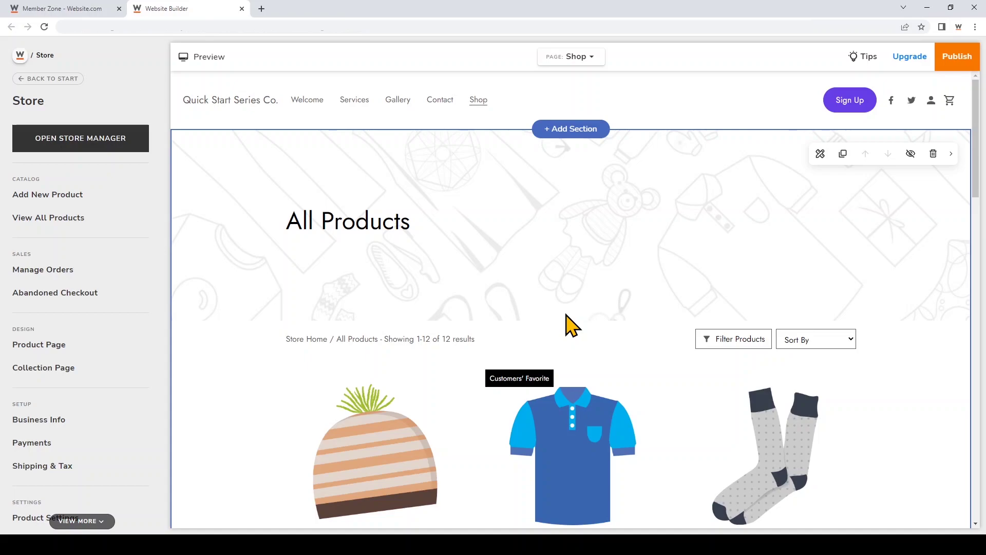
In Store Manager, delete Untitled Products 8, 9 and 10, keeping products 1–7
{"action": "left_click", "coordinate": [109, 137]}
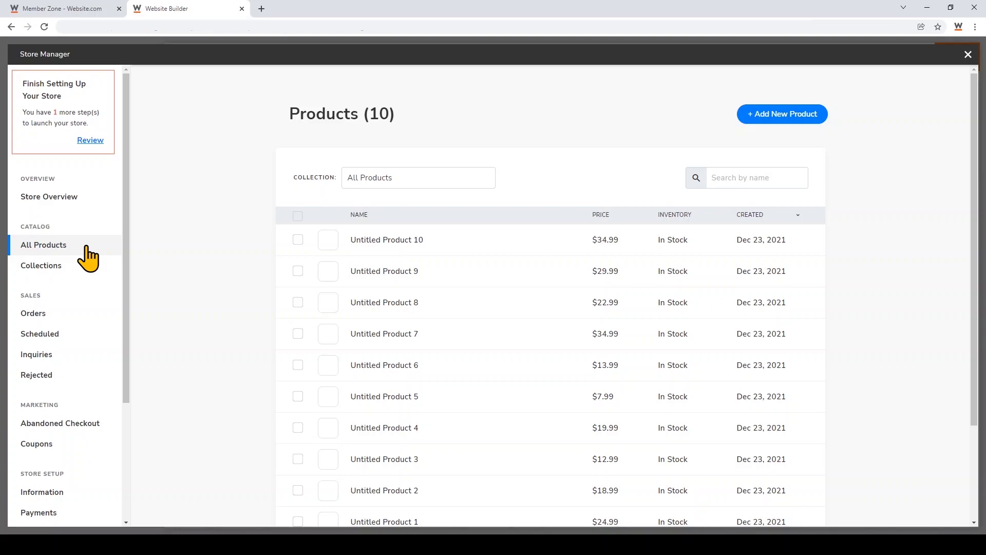
{"action": "left_click", "coordinate": [297, 216]}
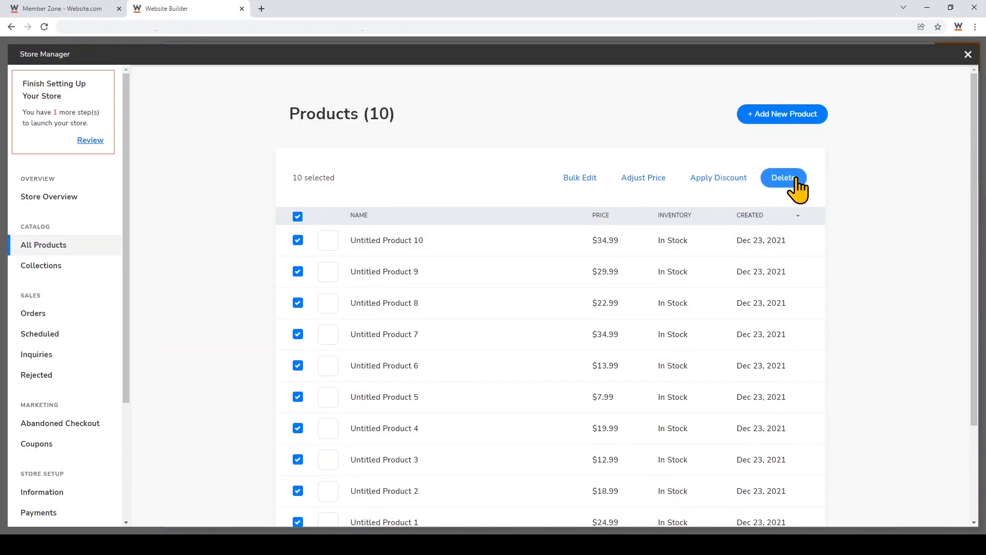
{"action": "left_click", "coordinate": [297, 216]}
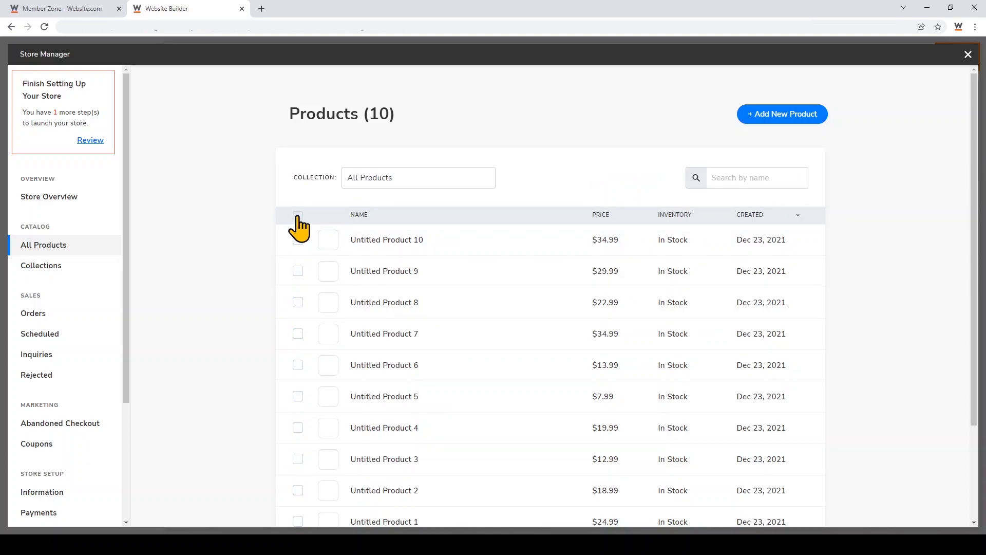
{"action": "left_click", "coordinate": [298, 240]}
{"action": "left_click", "coordinate": [298, 271]}
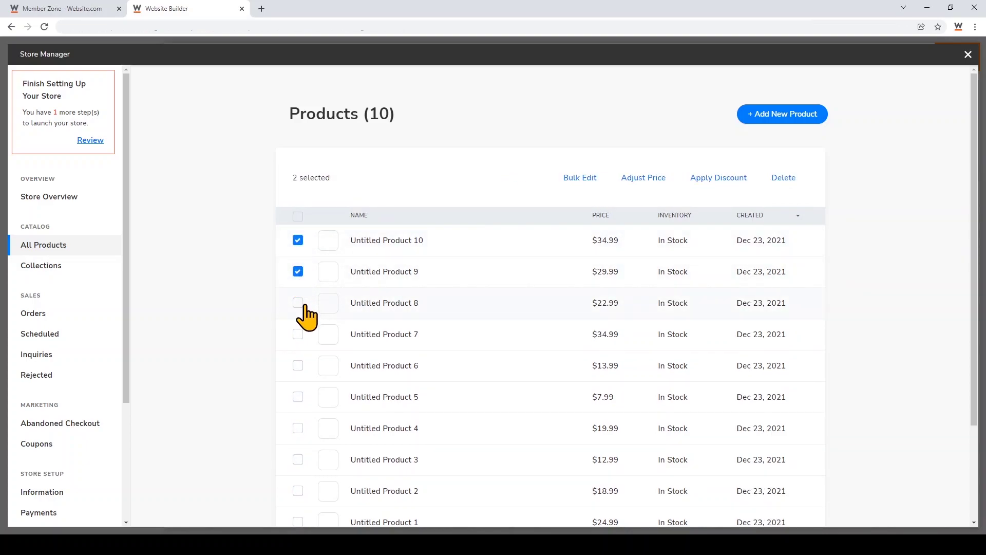
{"action": "left_click", "coordinate": [300, 304]}
{"action": "left_click", "coordinate": [793, 178]}
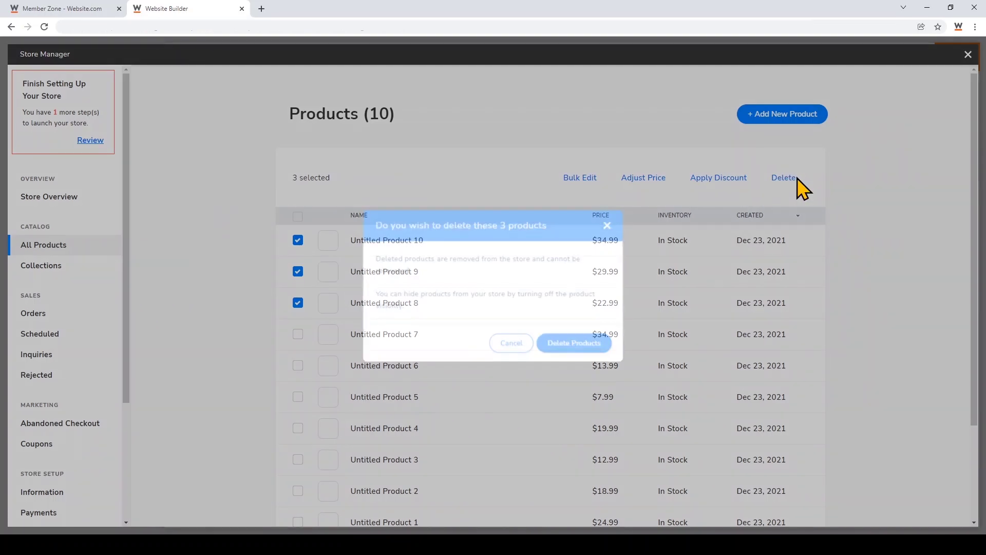
{"action": "left_click", "coordinate": [585, 347]}
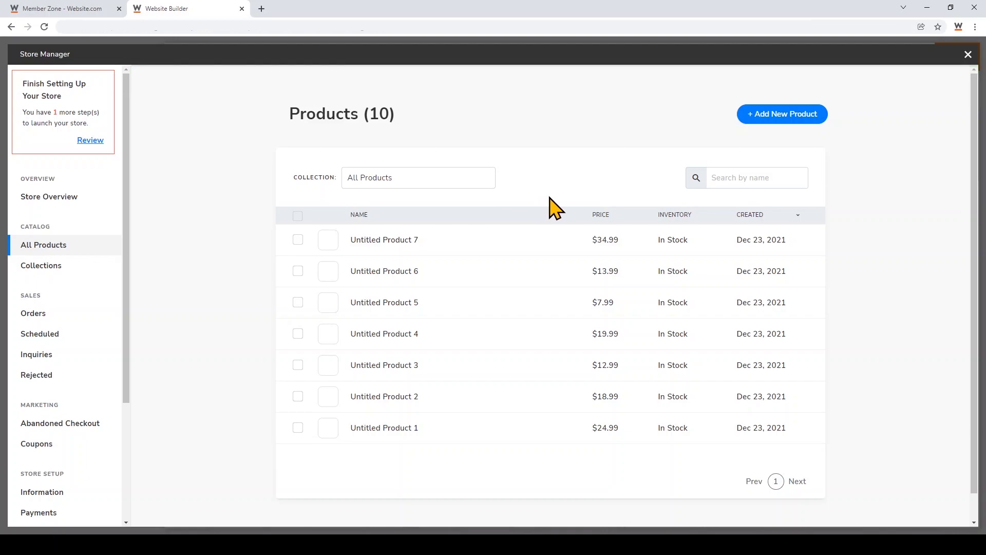
Create a product named Luggage Tags and start its description about sleek, easily identified tags
{"action": "left_click", "coordinate": [773, 121]}
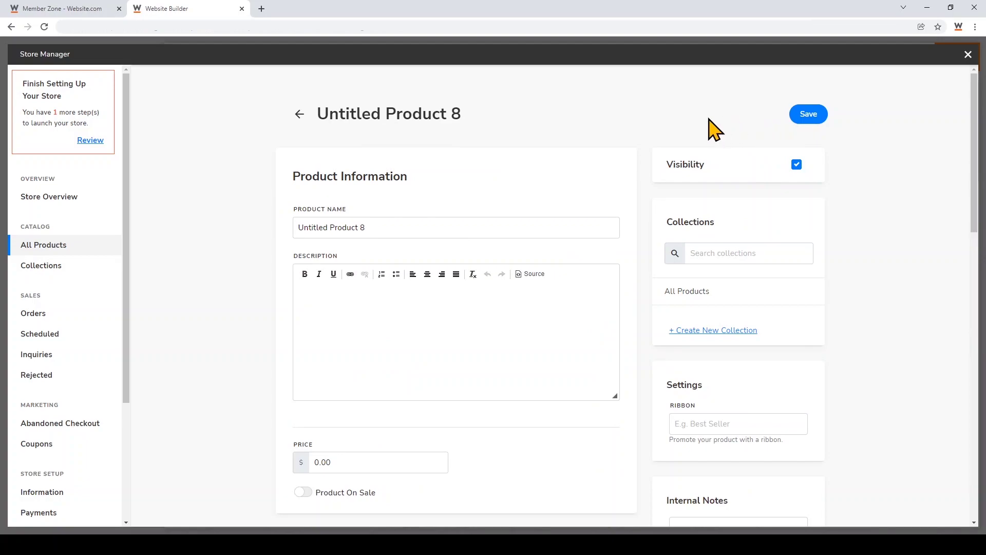
{"action": "left_click_drag", "start_coordinate": [407, 227], "coordinate": [59, 236]}
{"action": "type", "text": "Luggage Tags"}
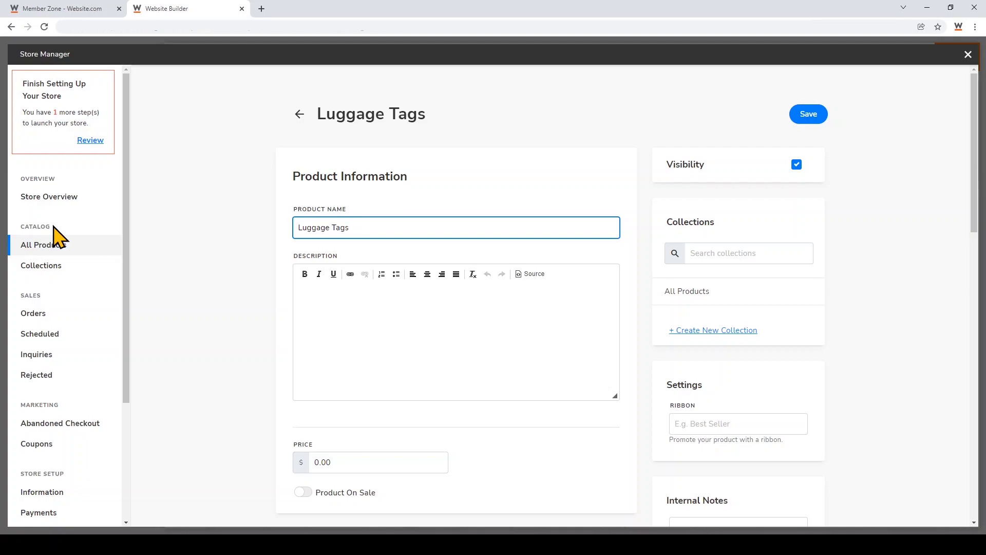
{"action": "left_click", "coordinate": [319, 298]}
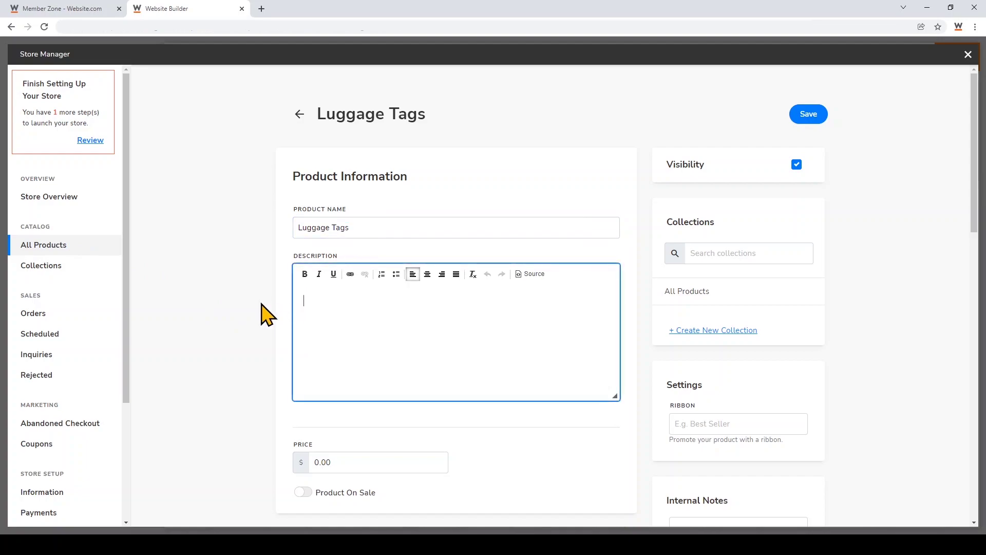
{"action": "type", "text": "These sleek tags will elevate your luggage and make it easy to "}
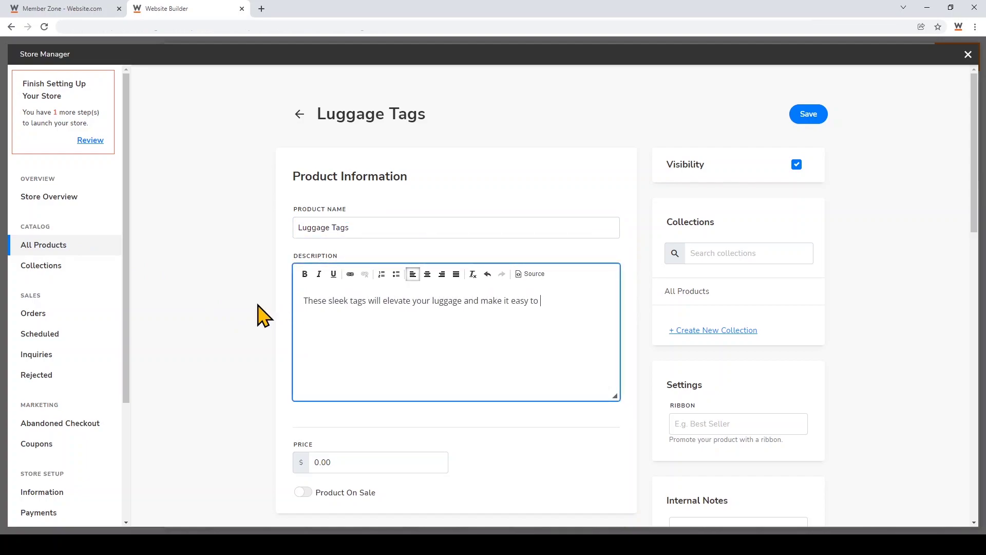
{"action": "type", "text": "identify your bag. Silicone and durable."}
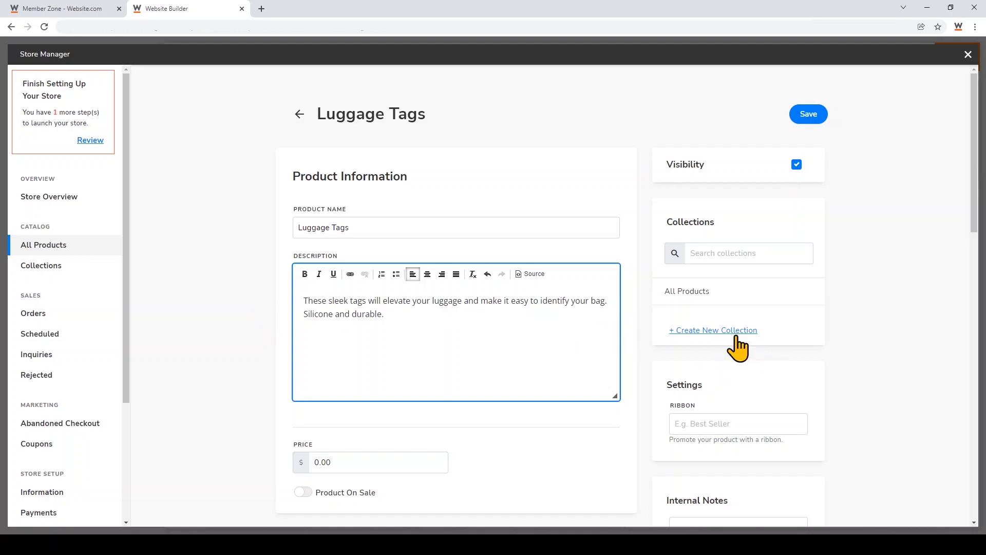
Create a new Accessories collection for the Luggage Tags product
{"action": "left_click", "coordinate": [717, 331]}
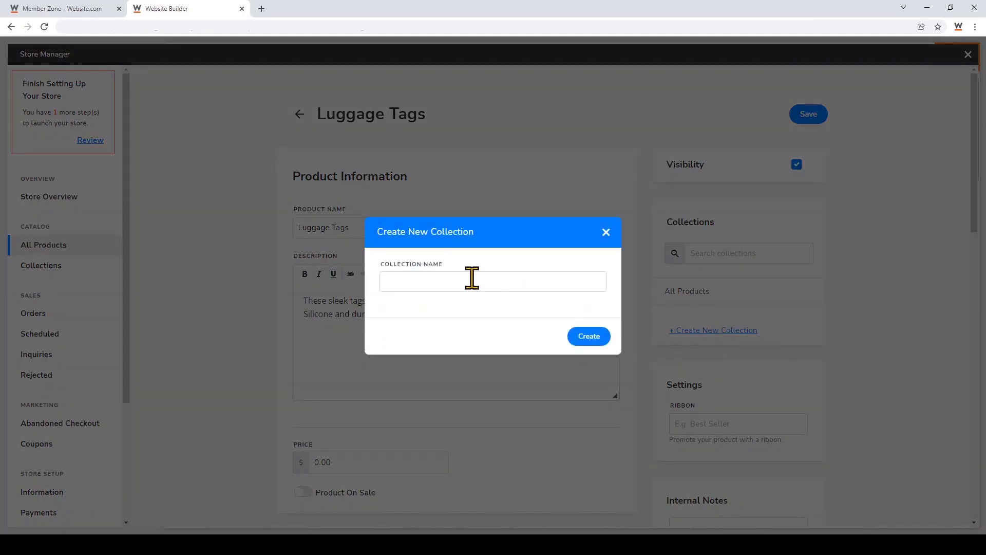
{"action": "left_click", "coordinate": [471, 281]}
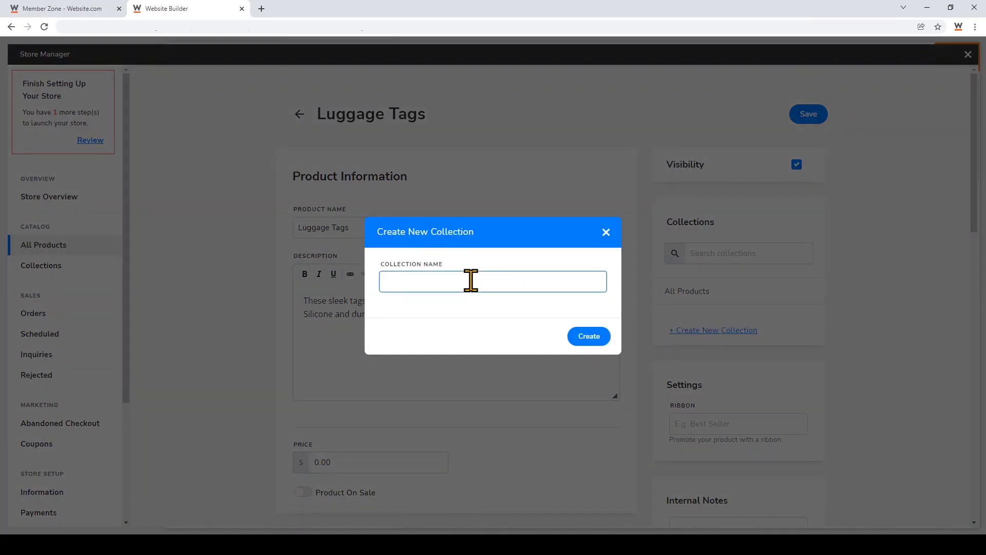
{"action": "type", "text": "Accessories"}
{"action": "left_click", "coordinate": [591, 336]}
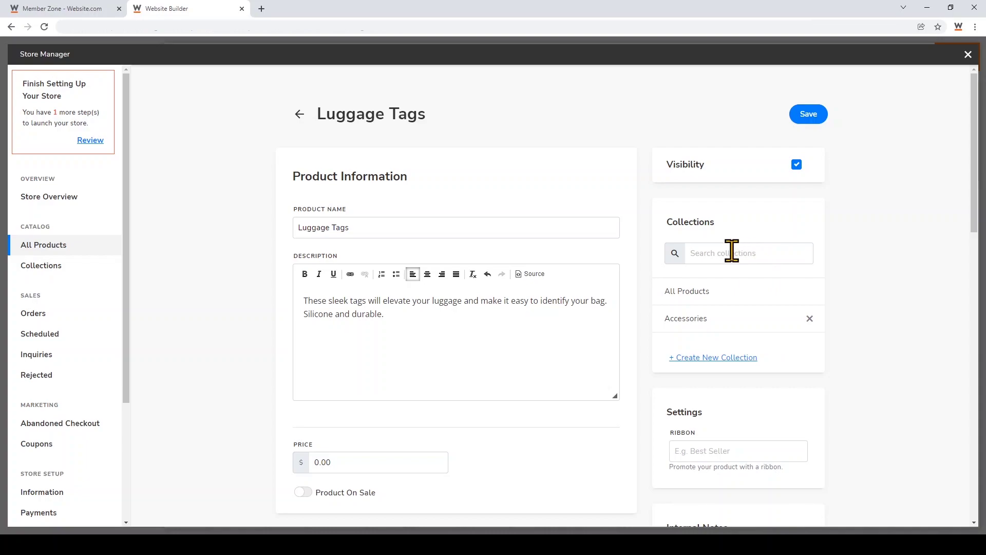
Set the Luggage Tags price to 20
{"action": "scroll", "coordinate": [487, 423], "scroll_direction": "down", "scroll_amount": 2}
{"action": "left_click", "coordinate": [383, 359]}
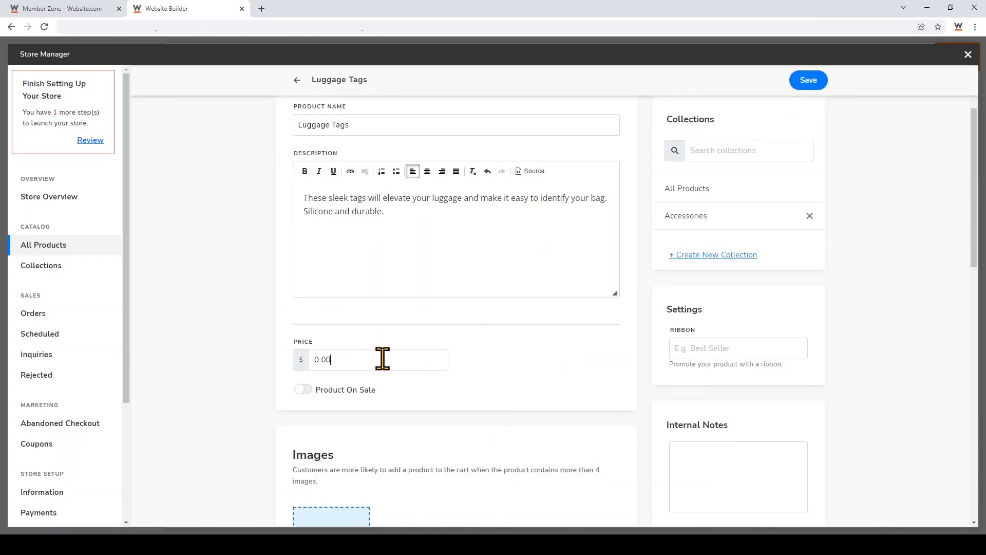
{"action": "key", "text": "BackSpace"}
{"action": "key", "text": "BackSpace"}
{"action": "key", "text": "BackSpace"}
{"action": "key", "text": "BackSpace"}
{"action": "type", "text": "20"}
{"action": "scroll", "coordinate": [383, 358], "scroll_direction": "down", "scroll_amount": 4}
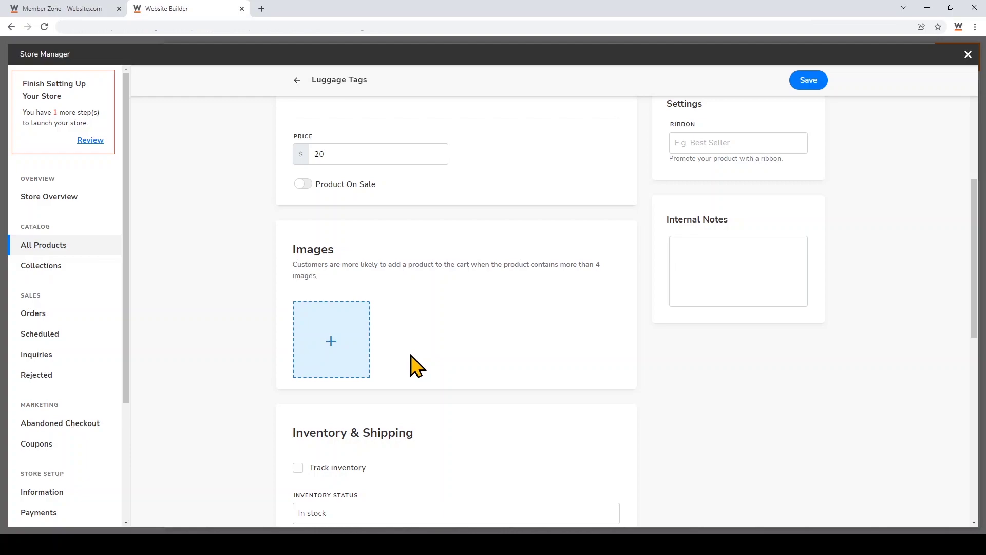
Attach the Tag image from My Files as the Luggage Tags product picture
{"action": "left_click", "coordinate": [319, 367]}
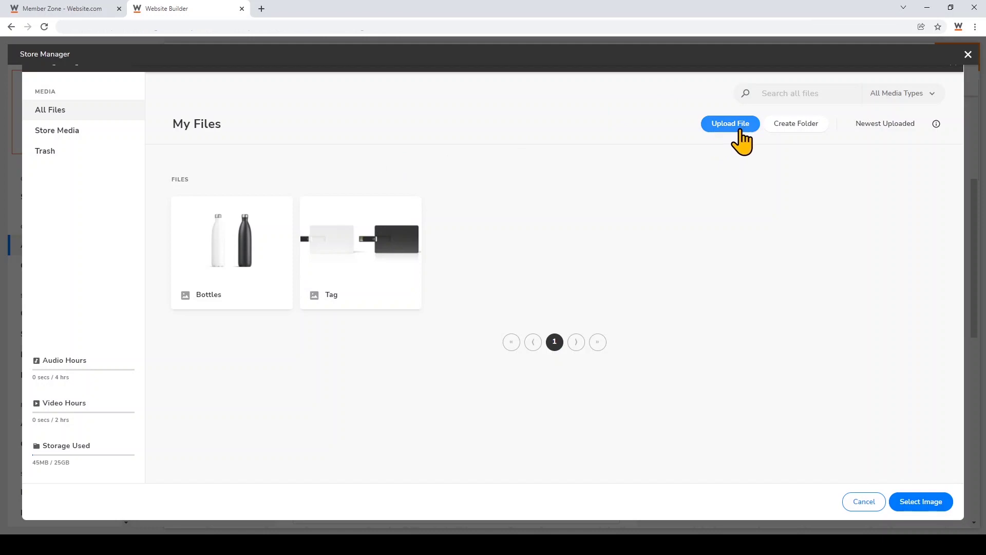
{"action": "left_click", "coordinate": [380, 259]}
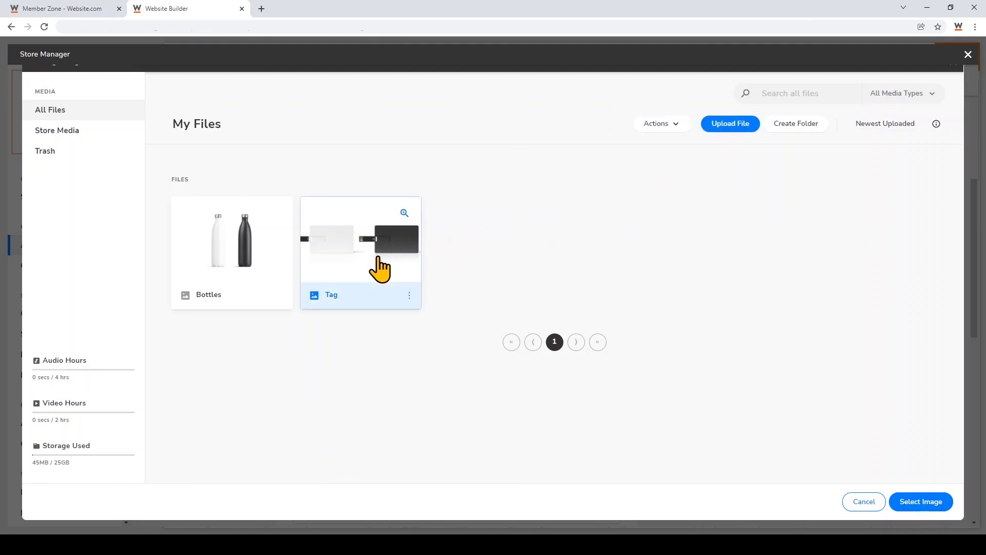
{"action": "left_click", "coordinate": [920, 501]}
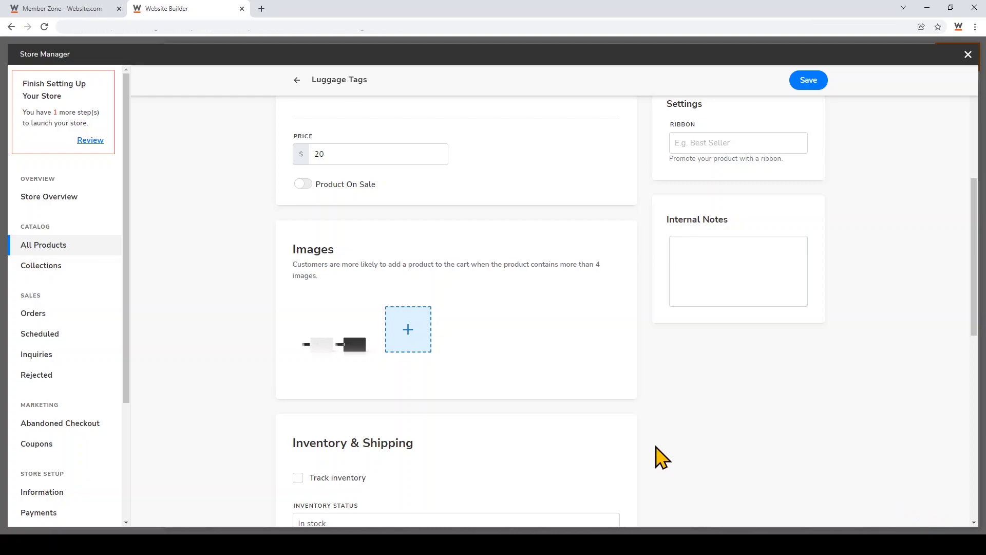
Add a Colours option with White, Red and Black choices to Luggage Tags
{"action": "scroll", "coordinate": [632, 446], "scroll_direction": "down", "scroll_amount": 4}
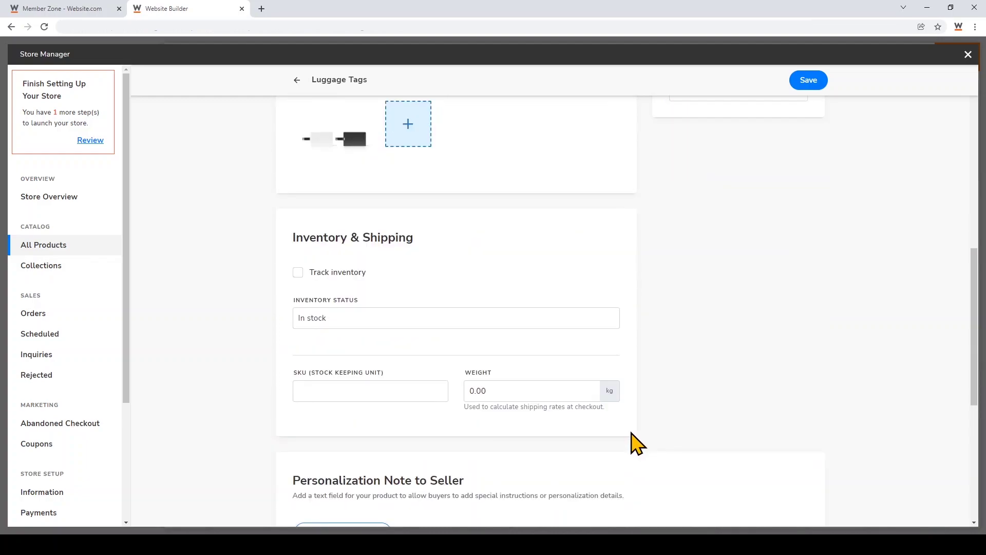
{"action": "scroll", "coordinate": [637, 443], "scroll_direction": "down", "scroll_amount": 6}
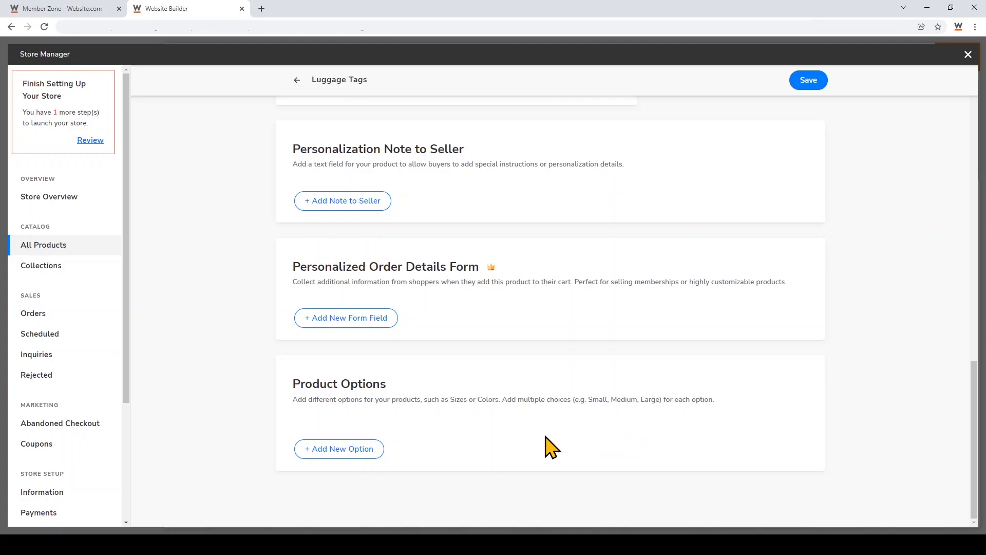
{"action": "left_click", "coordinate": [341, 450]}
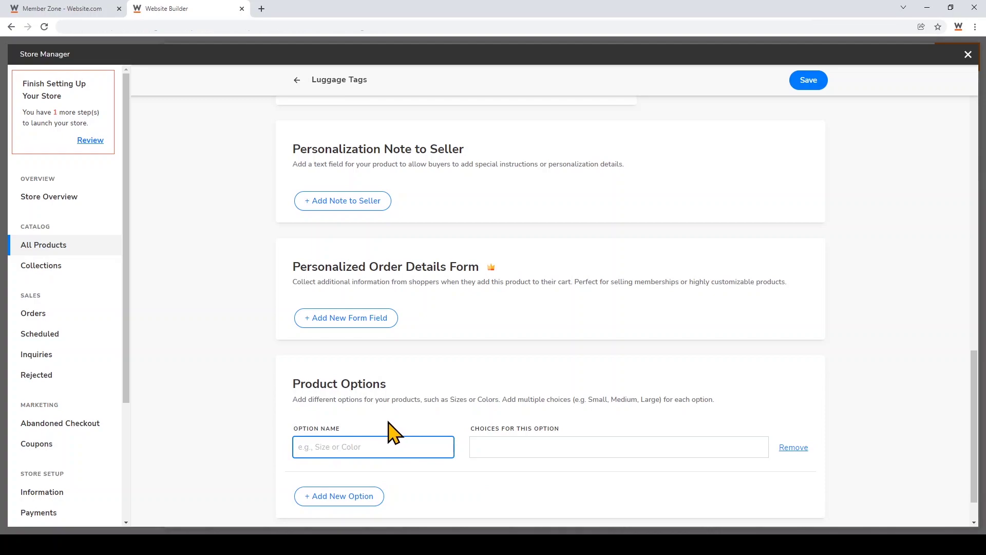
{"action": "type", "text": "Colours"}
{"action": "left_click", "coordinate": [512, 450]}
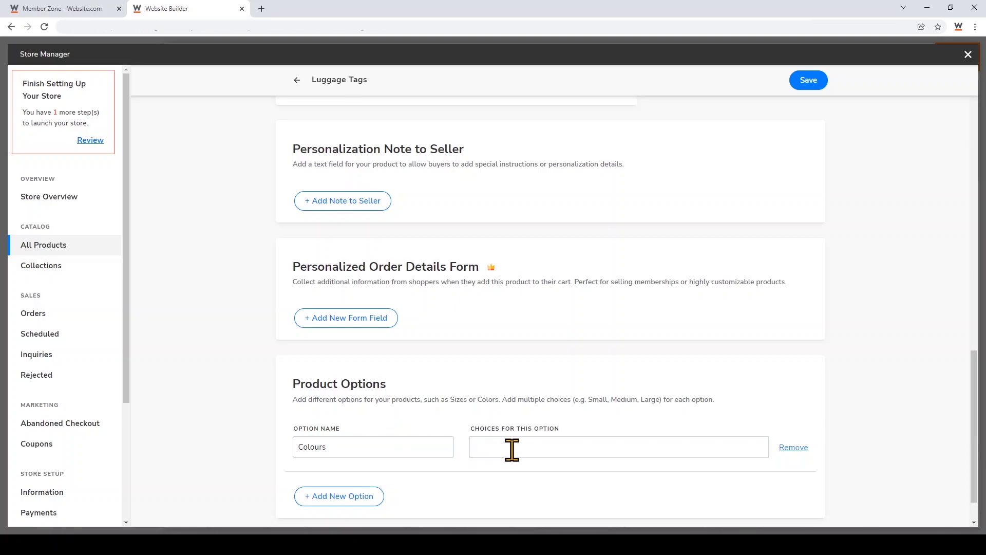
{"action": "type", "text": "White"}
{"action": "key", "text": "Return"}
{"action": "type", "text": "Red"}
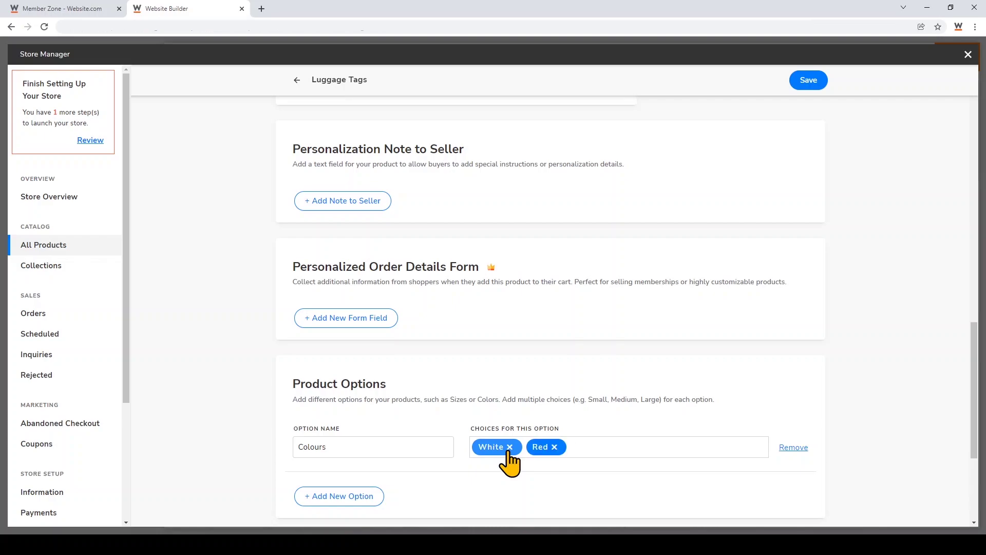
{"action": "type", "text": "Black"}
{"action": "key", "text": "Return"}
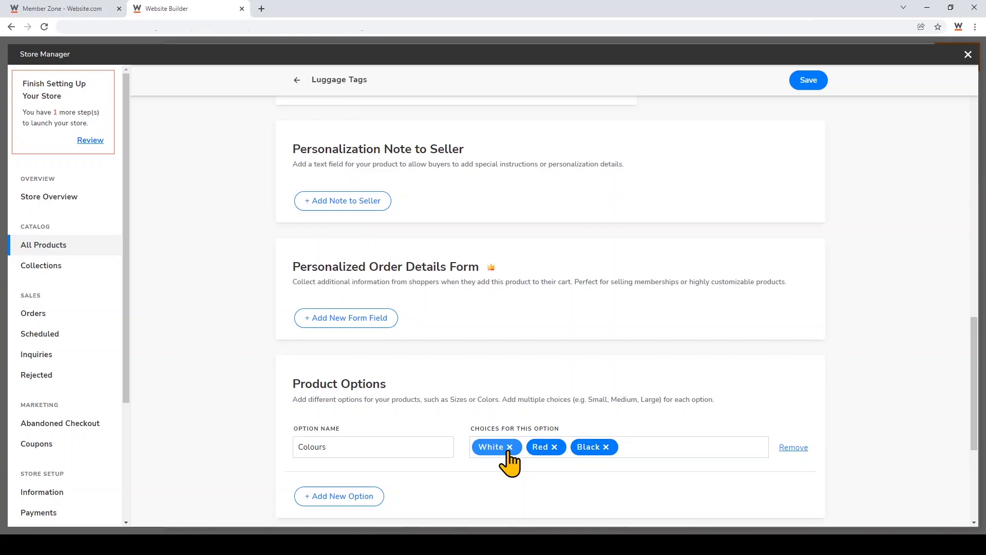
Save the Luggage Tags product and return to the All Products list
{"action": "scroll", "coordinate": [364, 507], "scroll_direction": "down", "scroll_amount": 5}
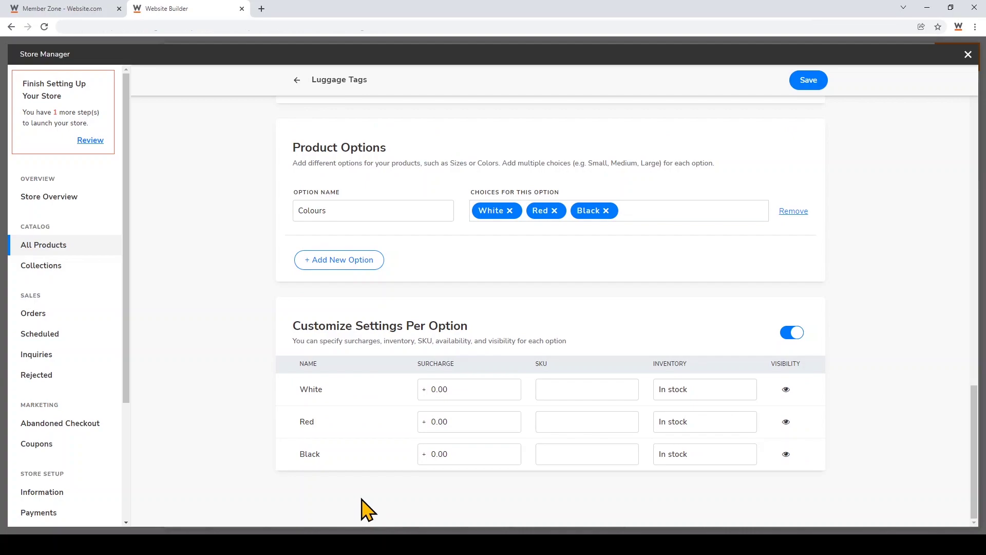
{"action": "left_click", "coordinate": [816, 81]}
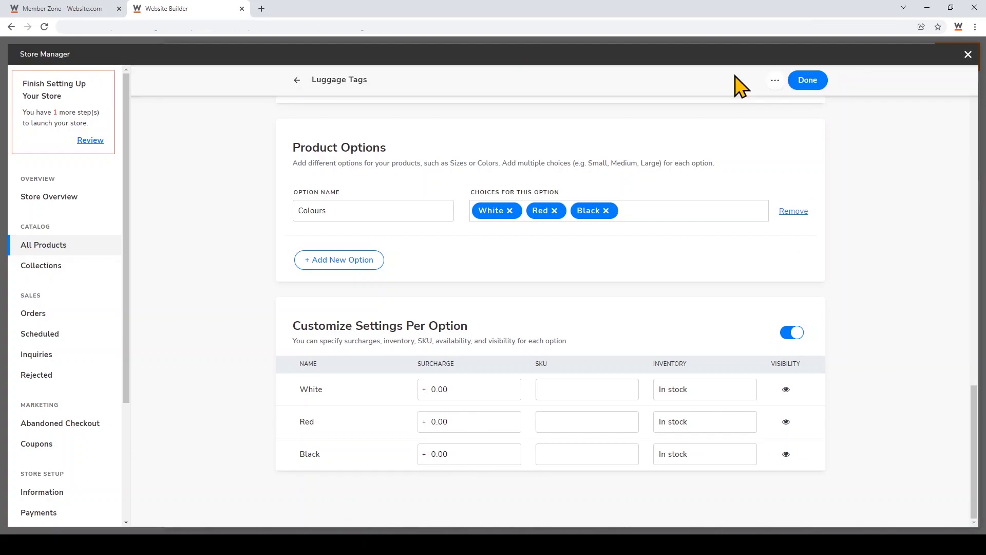
{"action": "left_click", "coordinate": [818, 83]}
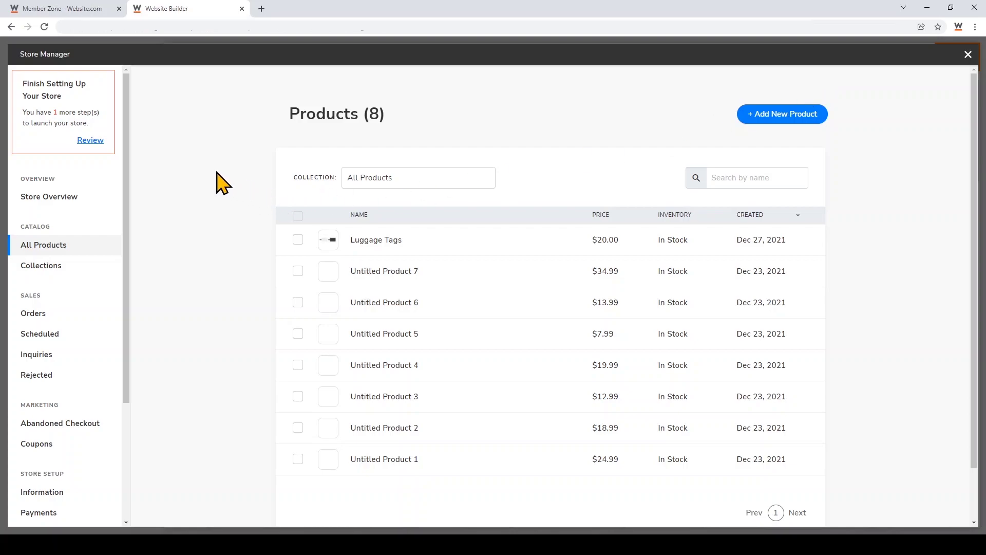
Review and save the store information (USD, kilograms), then go back to Store Overview
{"action": "left_click", "coordinate": [95, 146]}
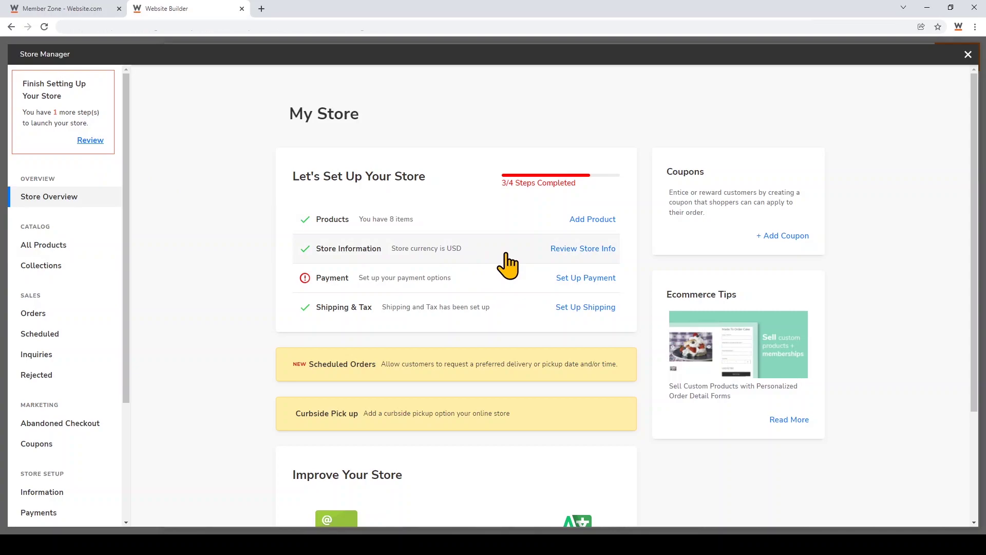
{"action": "left_click", "coordinate": [534, 249]}
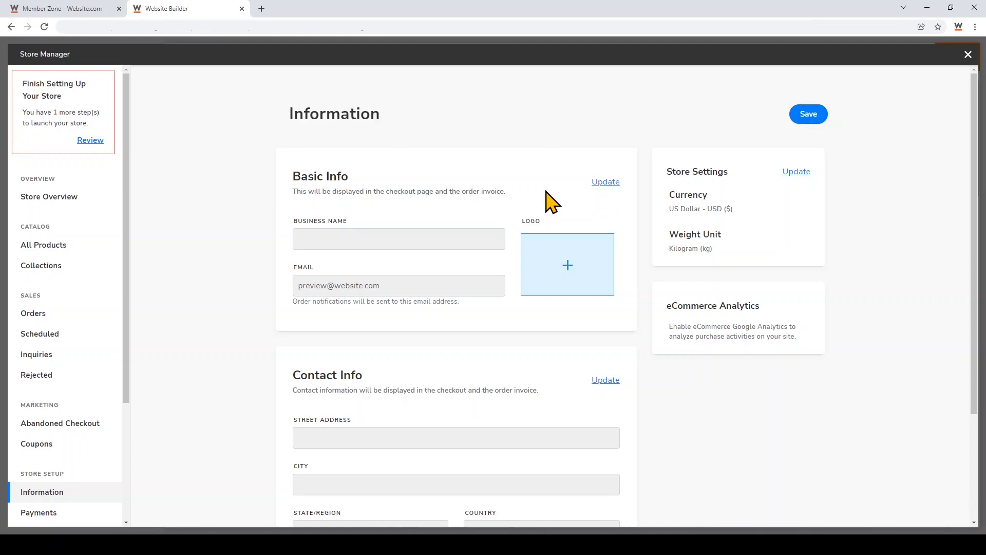
{"action": "scroll", "coordinate": [548, 200], "scroll_direction": "down", "scroll_amount": 3}
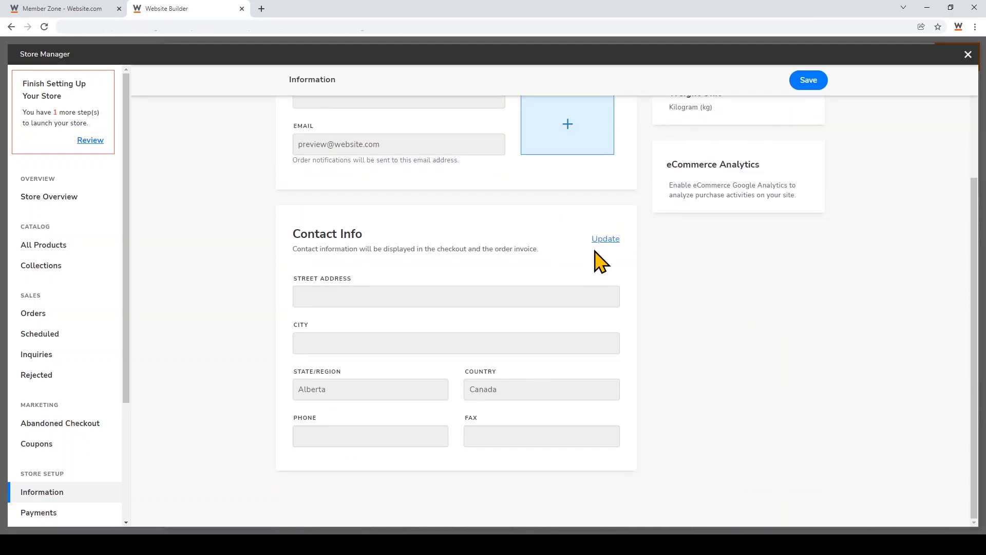
{"action": "scroll", "coordinate": [602, 252], "scroll_direction": "up", "scroll_amount": 3}
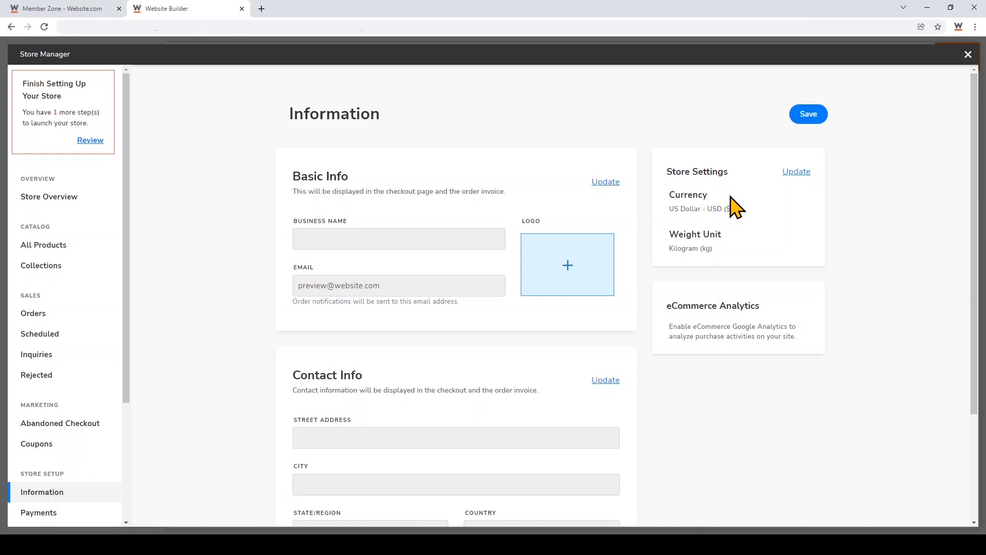
{"action": "left_click", "coordinate": [814, 121]}
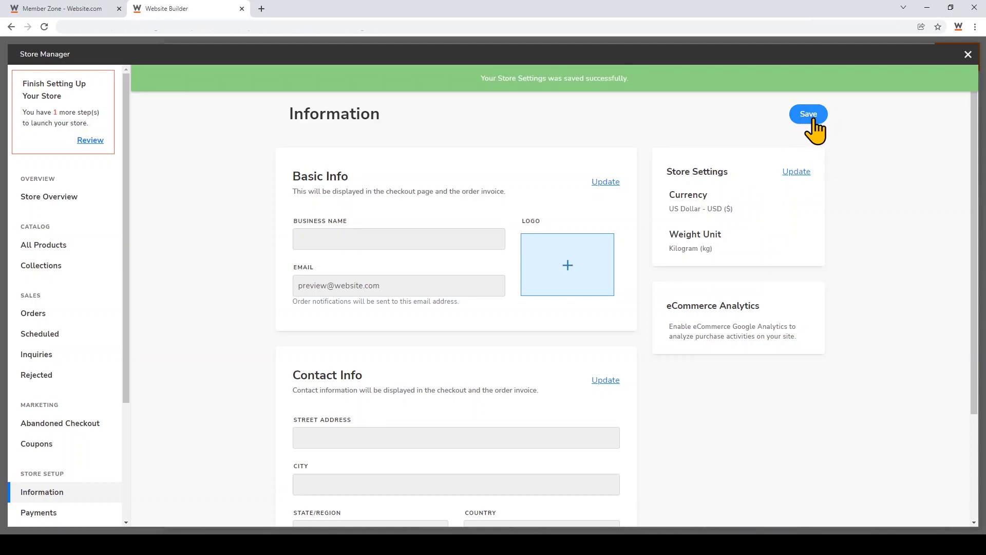
{"action": "left_click", "coordinate": [81, 203]}
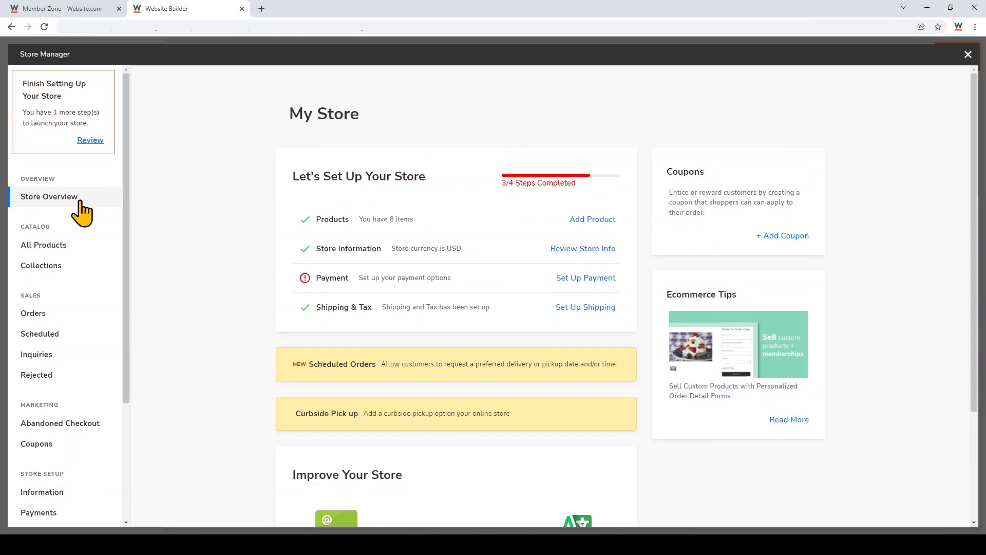
Add a Pay In Store payment method with instructions about a pickup-ready email, and save it
{"action": "left_click", "coordinate": [468, 278]}
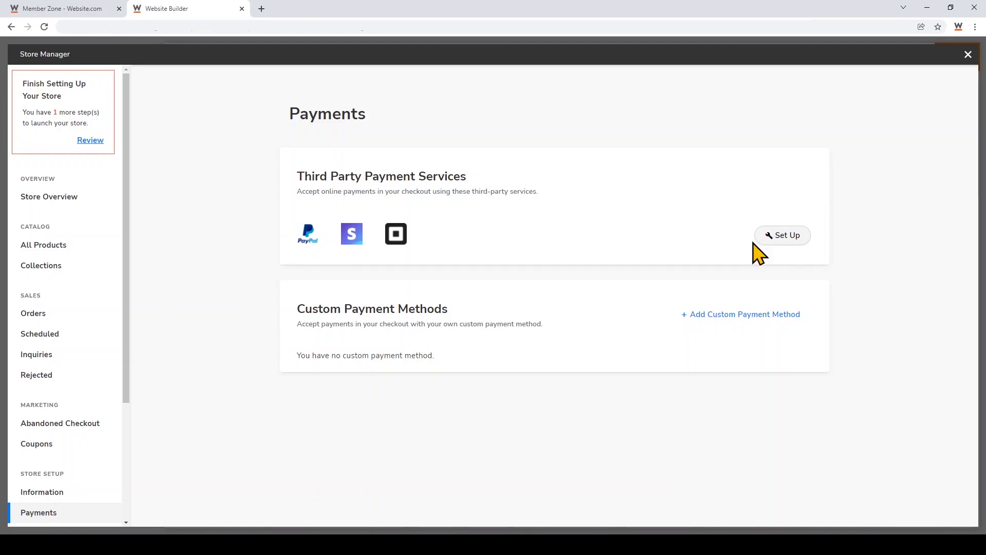
{"action": "left_click", "coordinate": [706, 327]}
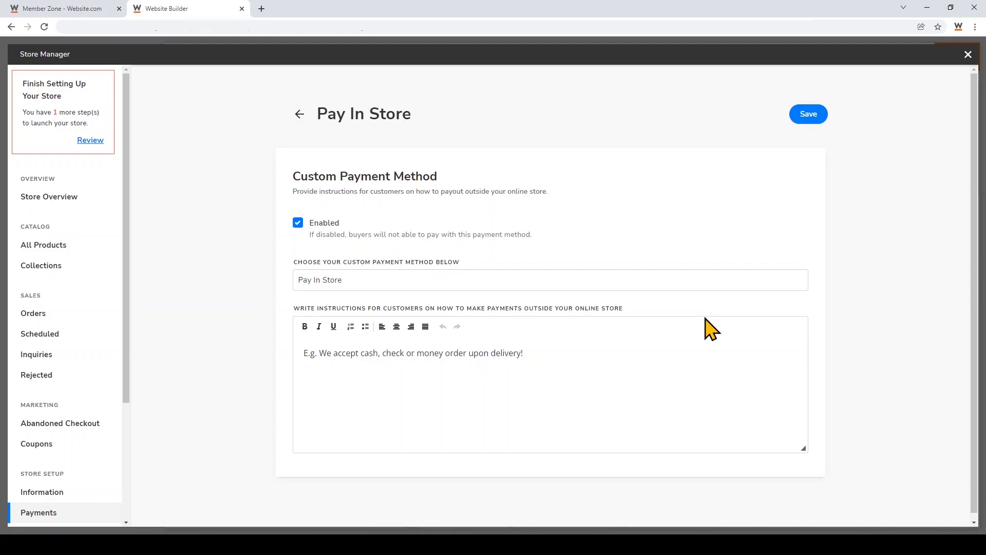
{"action": "left_click", "coordinate": [435, 288]}
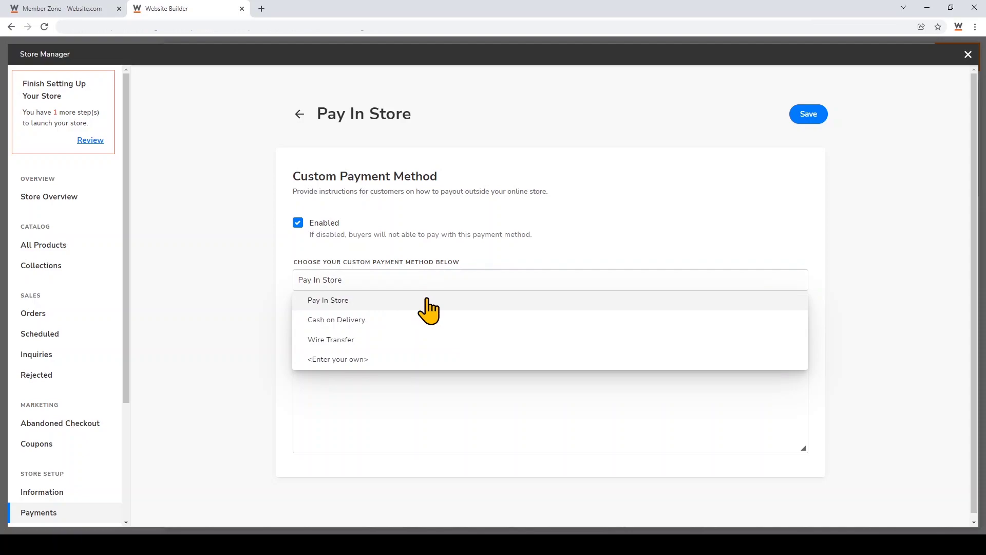
{"action": "left_click", "coordinate": [427, 300]}
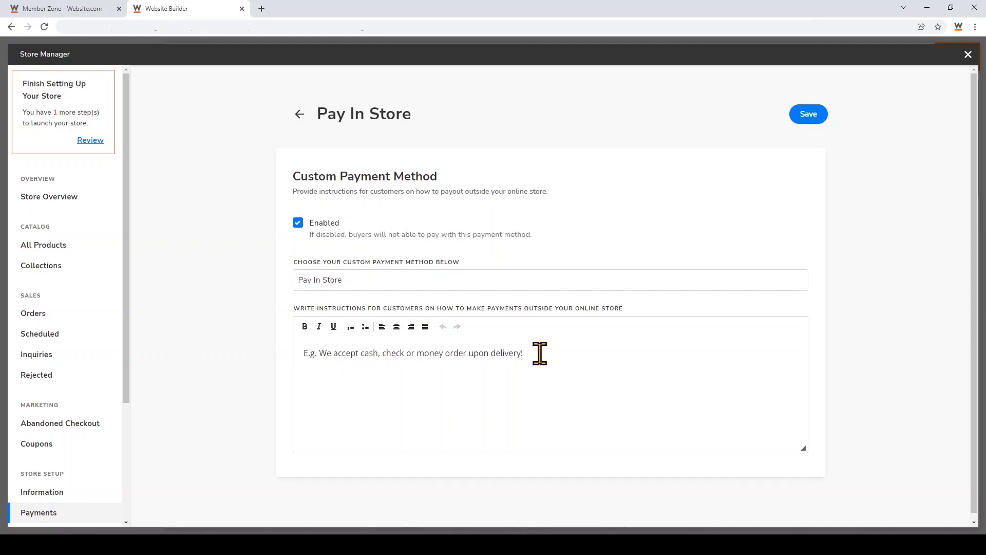
{"action": "left_click", "coordinate": [540, 353]}
{"action": "type", "text": "You'l"}
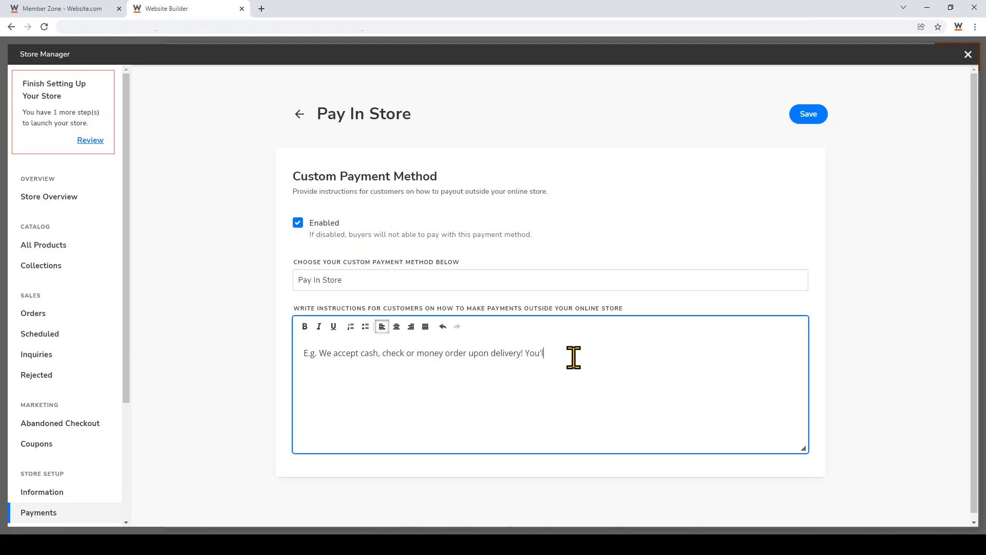
{"action": "type", "text": "l be sent an email when your pickup is rea"}
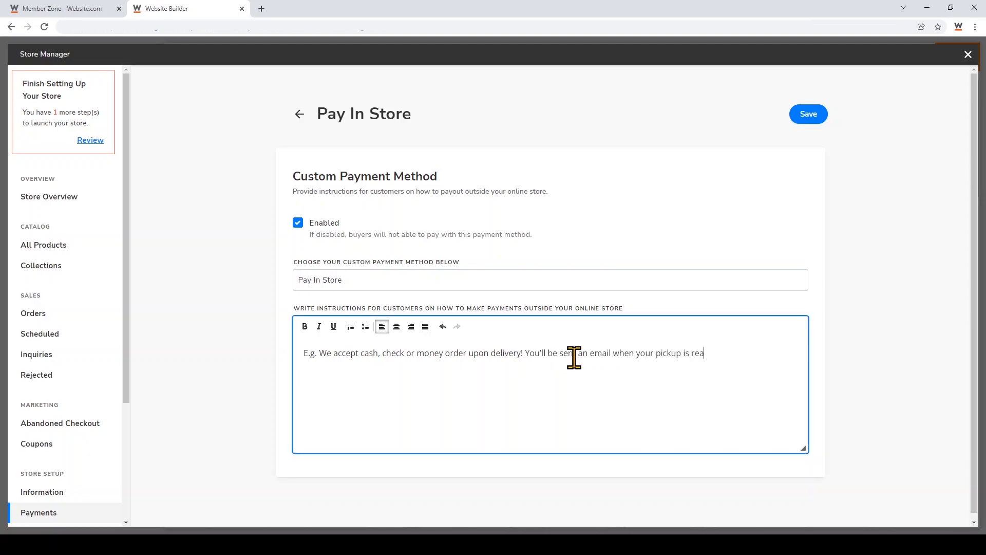
{"action": "type", "text": "dy."}
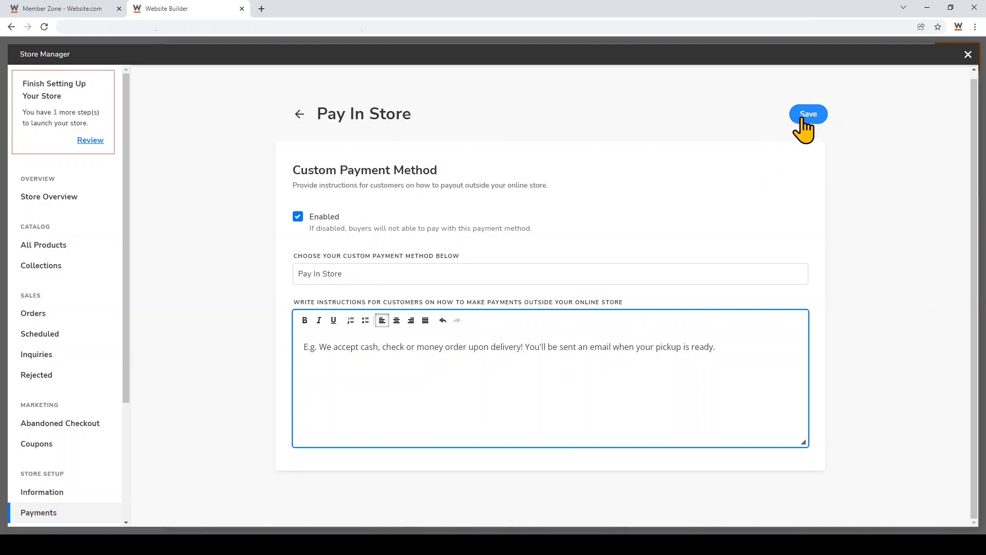
{"action": "left_click", "coordinate": [802, 120]}
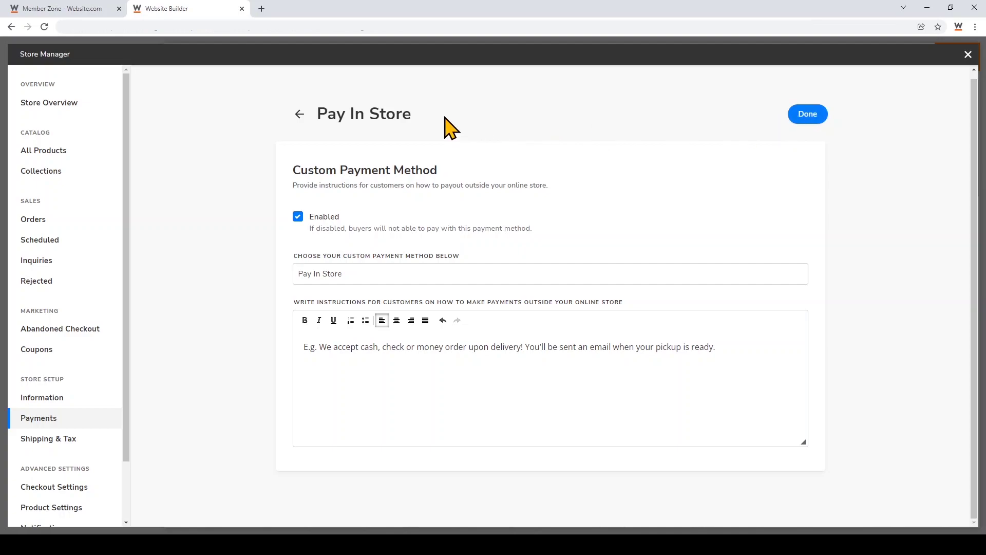
From Store Overview, open Shipping & Tax and start a new region rule
{"action": "left_click", "coordinate": [51, 117]}
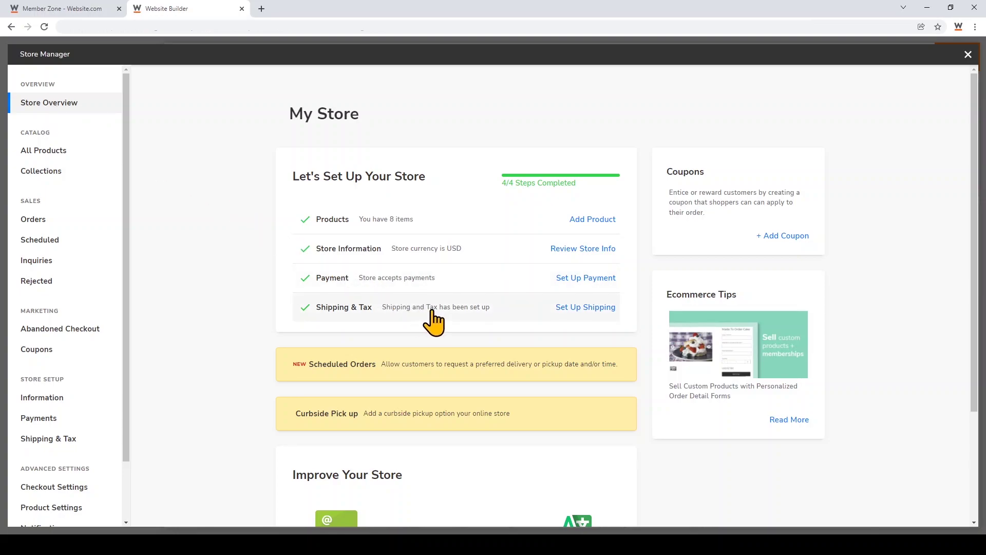
{"action": "left_click", "coordinate": [84, 442]}
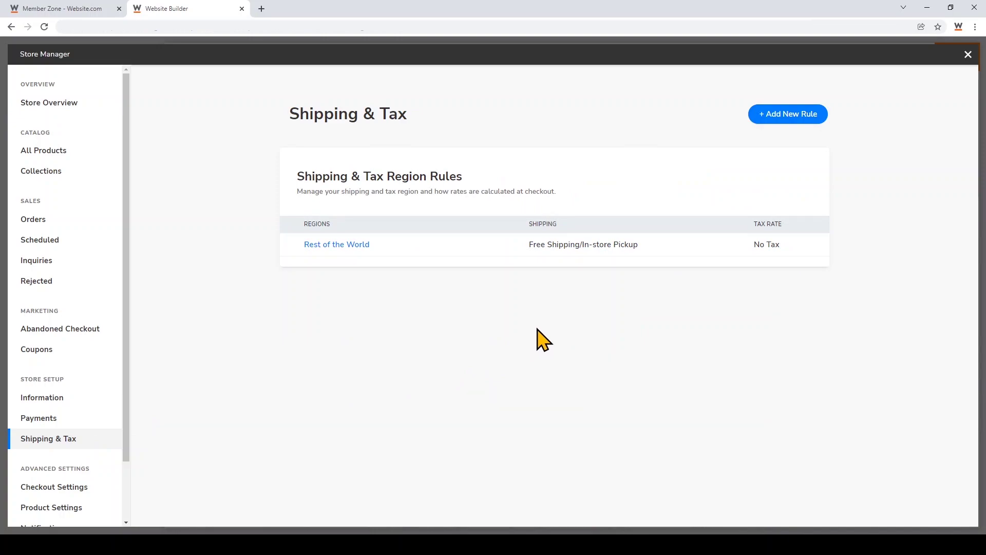
{"action": "left_click", "coordinate": [800, 120]}
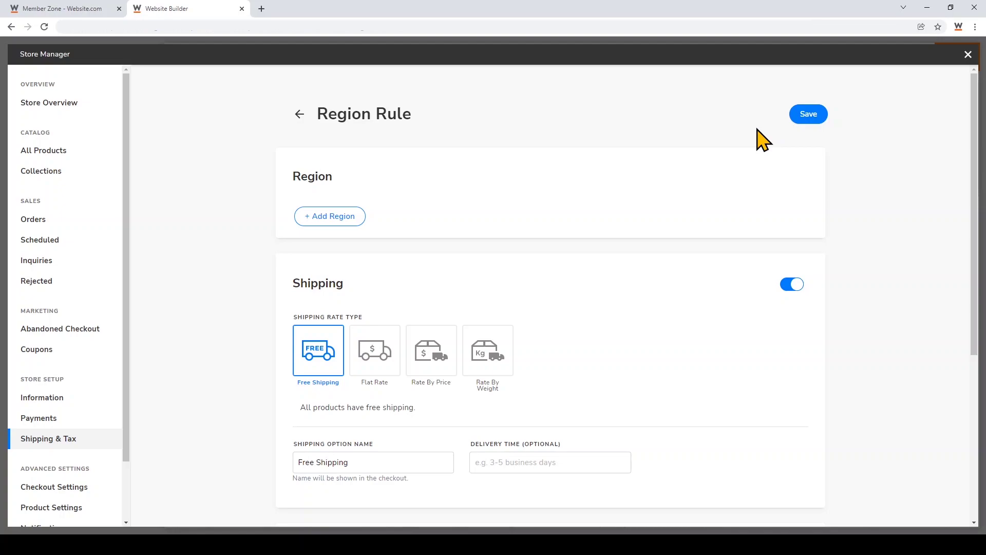
Set the shipping rule's region to the United States
{"action": "left_click", "coordinate": [352, 231]}
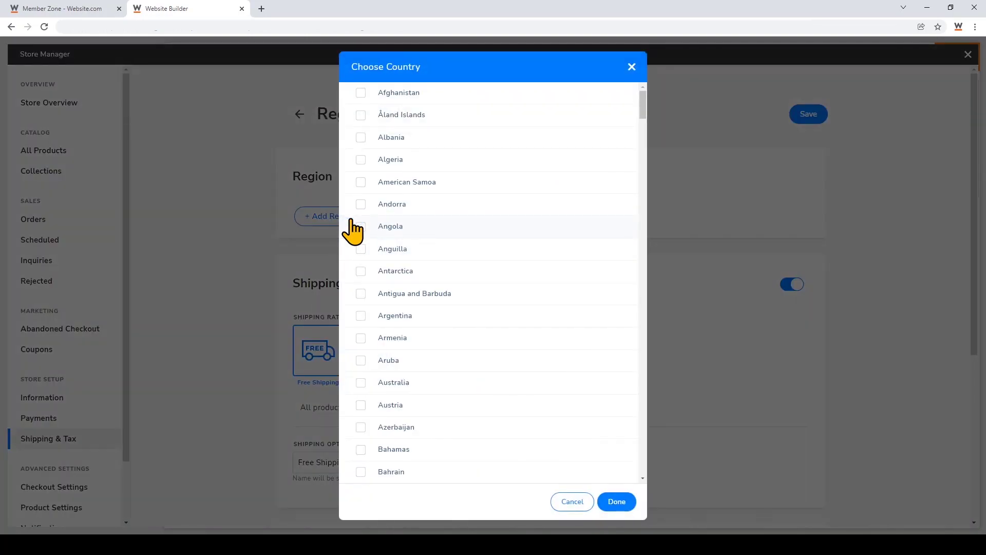
{"action": "scroll", "coordinate": [353, 226], "scroll_direction": "down", "scroll_amount": 9}
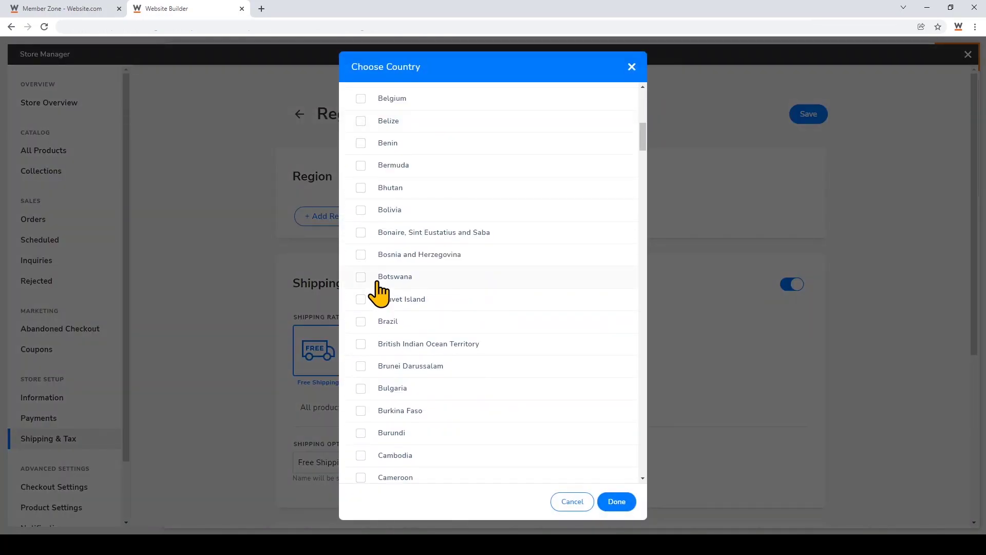
{"action": "scroll", "coordinate": [379, 292], "scroll_direction": "down", "scroll_amount": 2}
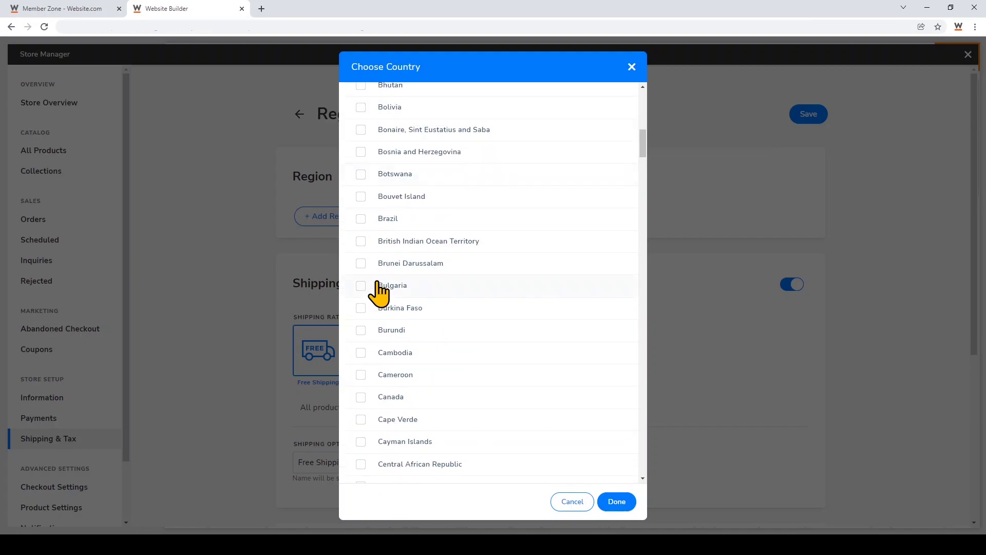
{"action": "scroll", "coordinate": [383, 319], "scroll_direction": "down", "scroll_amount": 20}
{"action": "scroll", "coordinate": [385, 352], "scroll_direction": "up", "scroll_amount": 15}
{"action": "scroll", "coordinate": [386, 354], "scroll_direction": "down", "scroll_amount": 10}
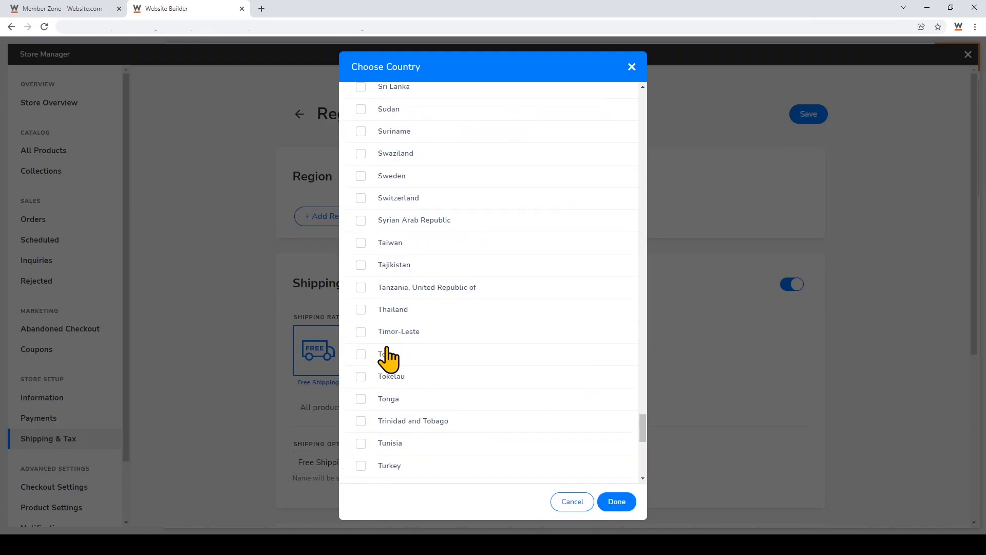
{"action": "scroll", "coordinate": [389, 358], "scroll_direction": "down", "scroll_amount": 3}
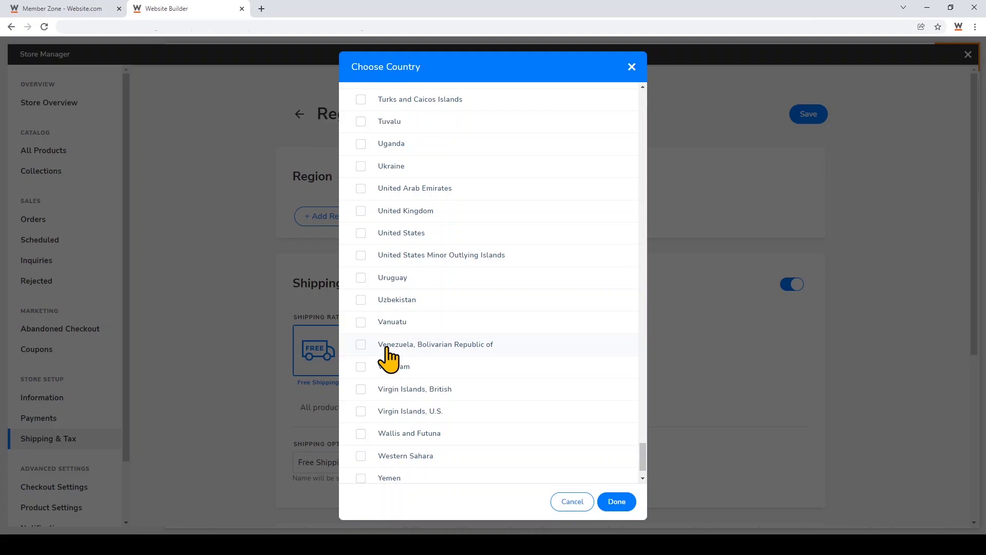
{"action": "left_click", "coordinate": [361, 233]}
{"action": "left_click", "coordinate": [623, 503]}
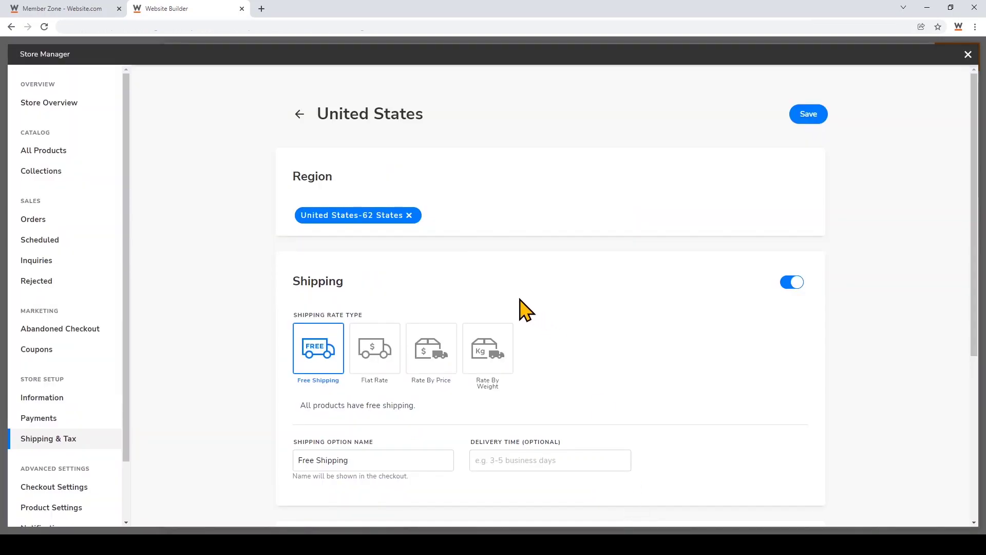
Narrow the United States region to California as the only state
{"action": "left_click", "coordinate": [363, 226]}
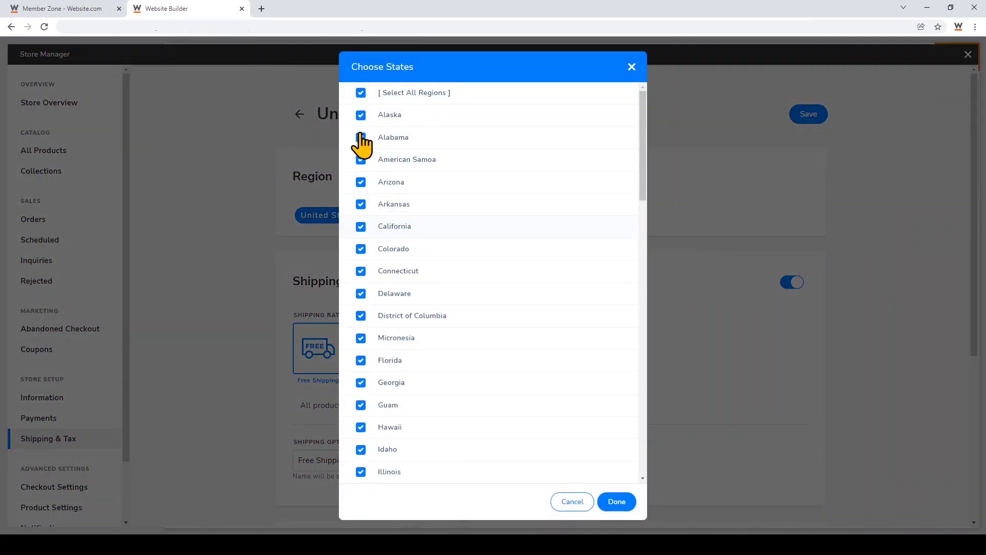
{"action": "left_click", "coordinate": [361, 93]}
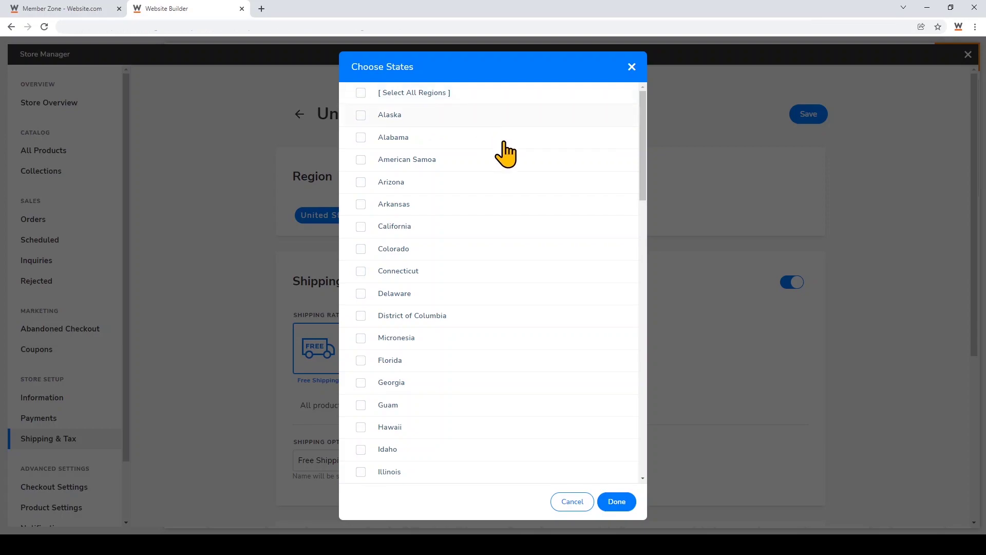
{"action": "left_click", "coordinate": [361, 227]}
{"action": "left_click", "coordinate": [621, 502]}
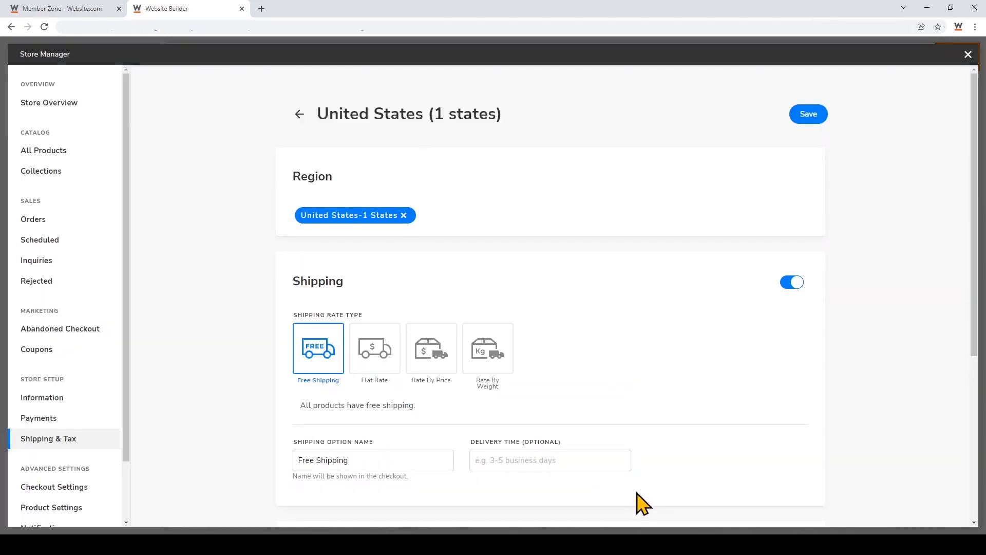
Replace shipping with in-store pickup and add a 'Flagship Store' option with wait-for-notification pickup instructions
{"action": "left_click", "coordinate": [790, 287]}
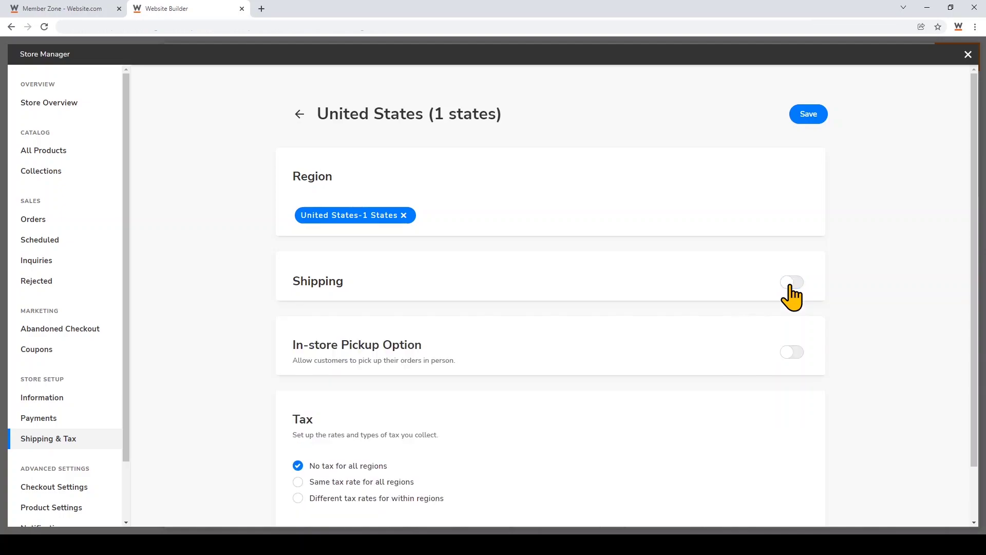
{"action": "left_click", "coordinate": [791, 354]}
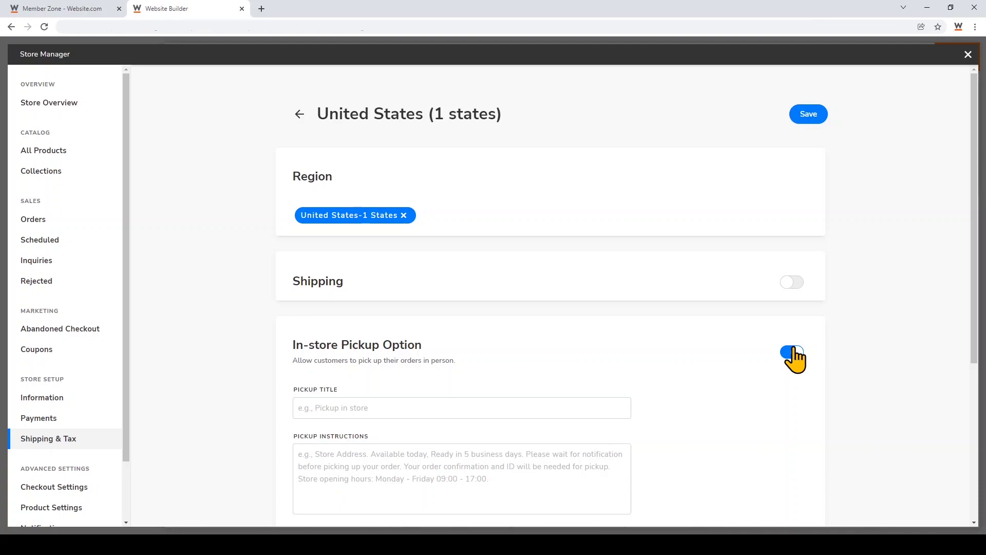
{"action": "scroll", "coordinate": [796, 358], "scroll_direction": "down", "scroll_amount": 2}
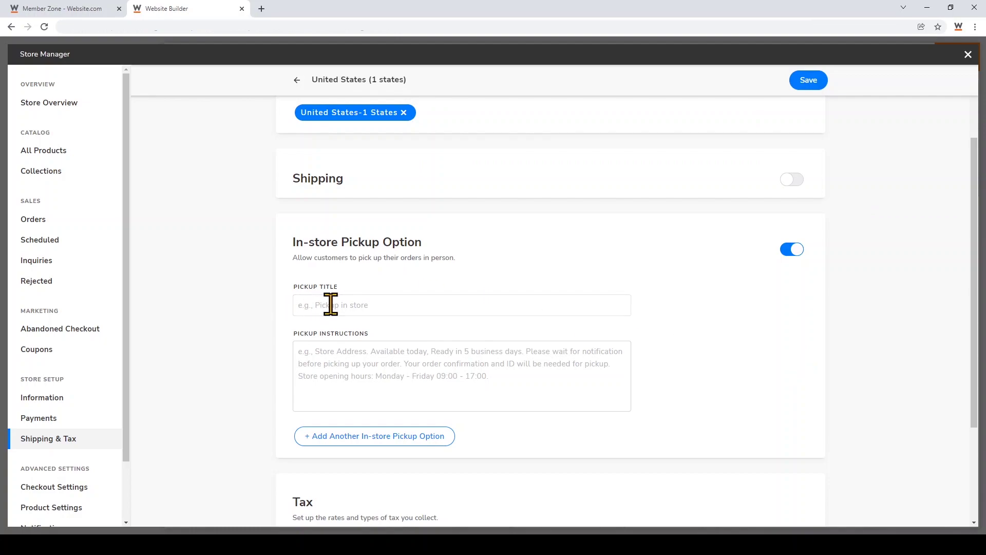
{"action": "left_click", "coordinate": [331, 305]}
{"action": "type", "text": "Fla"}
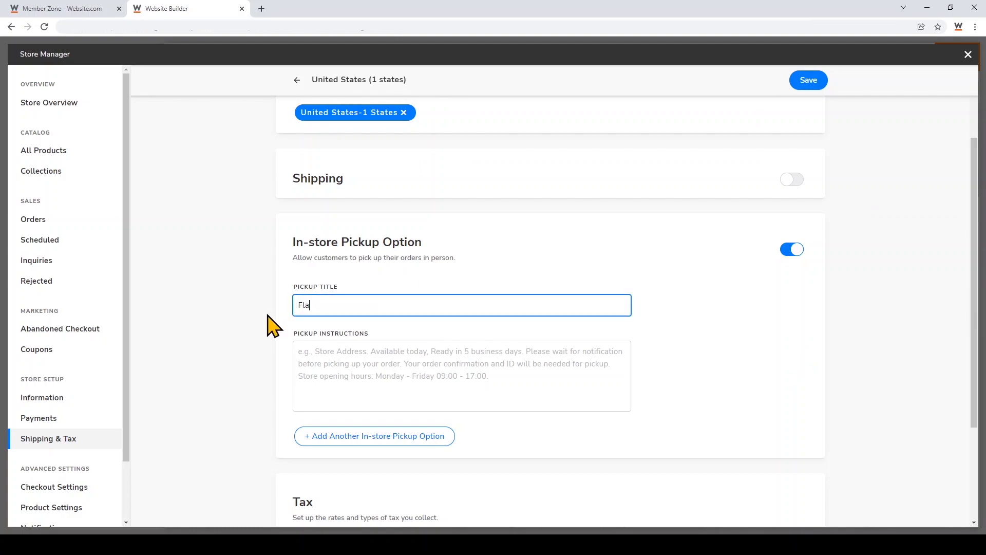
{"action": "type", "text": "gship S"}
{"action": "type", "text": "tore"}
{"action": "key", "text": "Tab"}
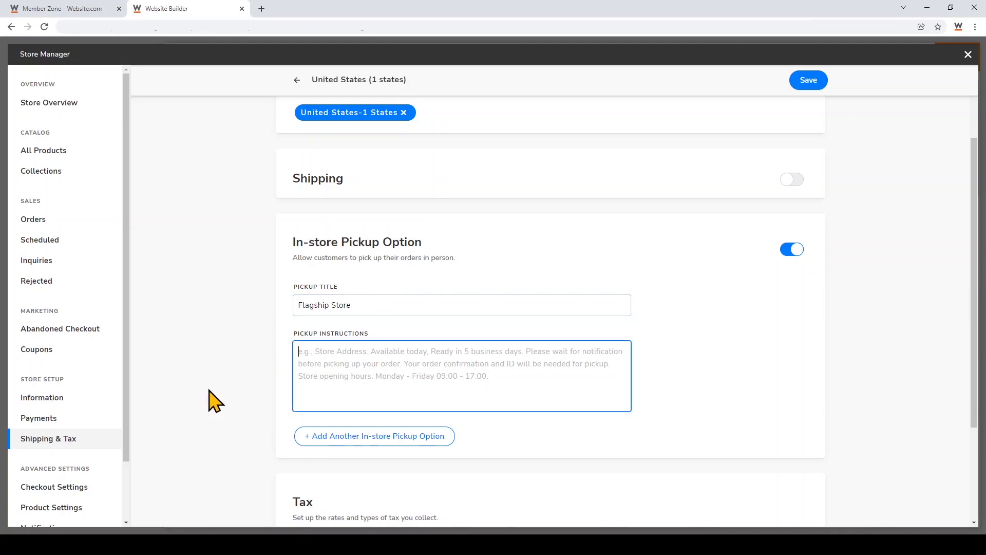
{"action": "type", "text": "Please wait for noticia"}
{"action": "key", "text": "BackSpace"}
{"action": "key", "text": "BackSpace"}
{"action": "key", "text": "BackSpace"}
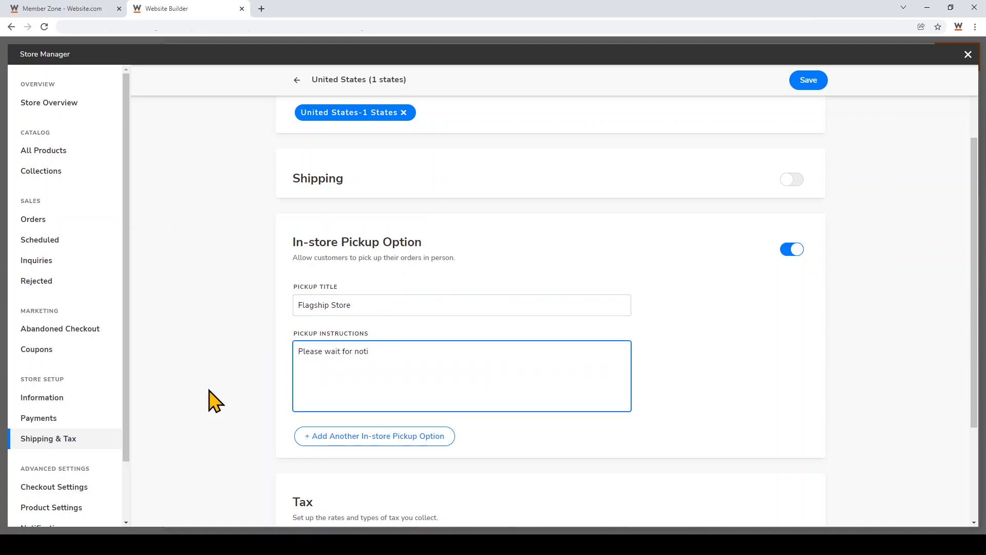
{"action": "type", "text": "fication before you come to pickup your goods!"}
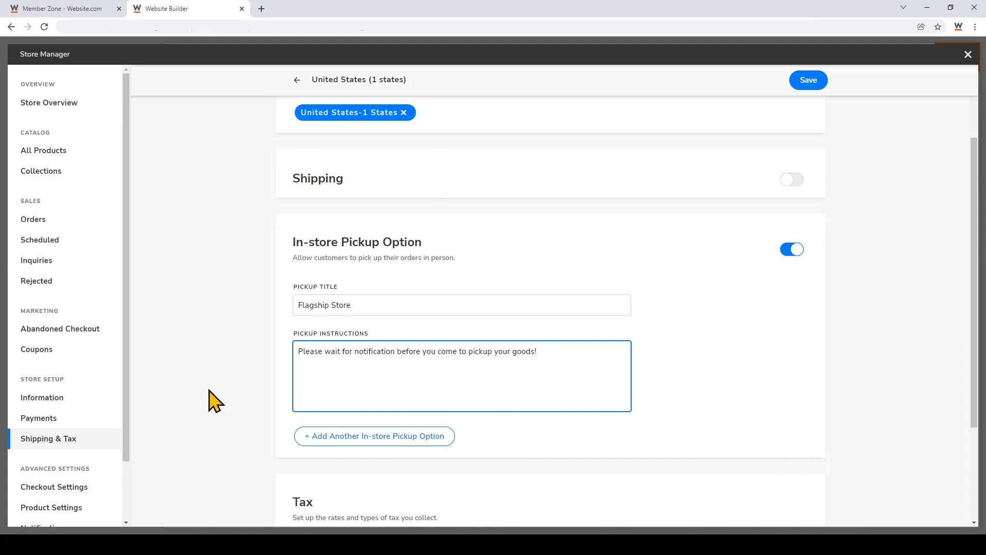
Add a second pickup option, 'Boutique', instructing customers to wait for notification before pickup
{"action": "left_click", "coordinate": [329, 436]}
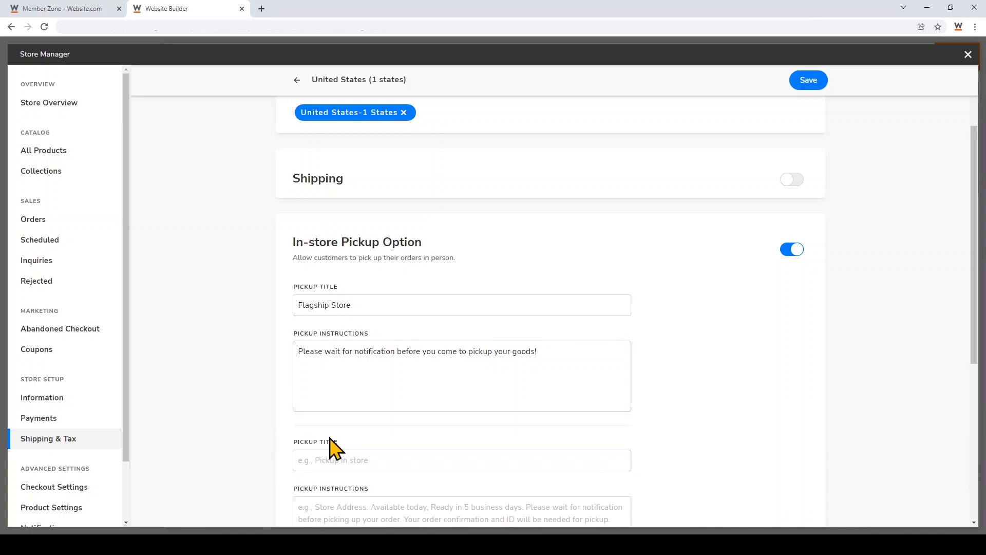
{"action": "scroll", "coordinate": [331, 449], "scroll_direction": "down", "scroll_amount": 2}
{"action": "scroll", "coordinate": [332, 450], "scroll_direction": "down", "scroll_amount": 1}
{"action": "left_click", "coordinate": [322, 306]}
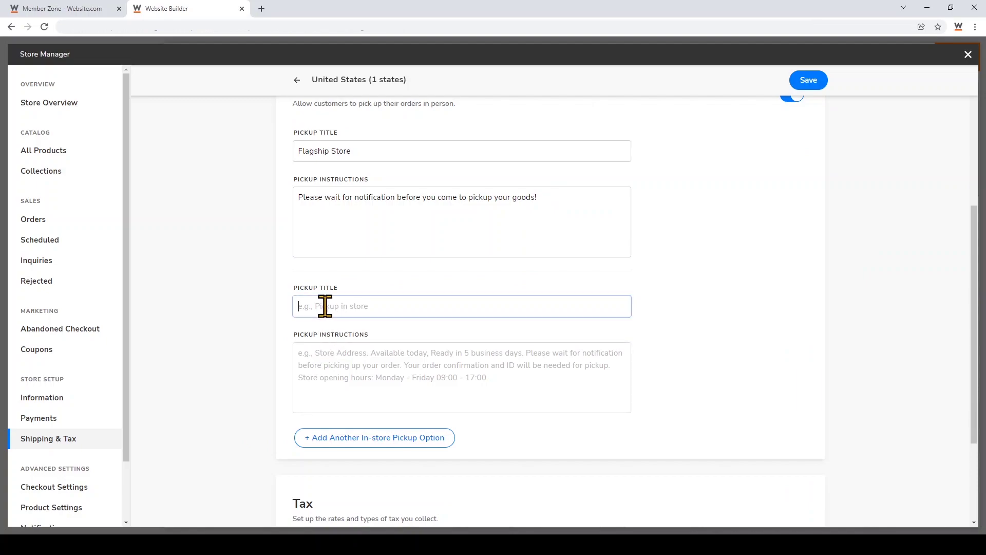
{"action": "type", "text": "Boutique"}
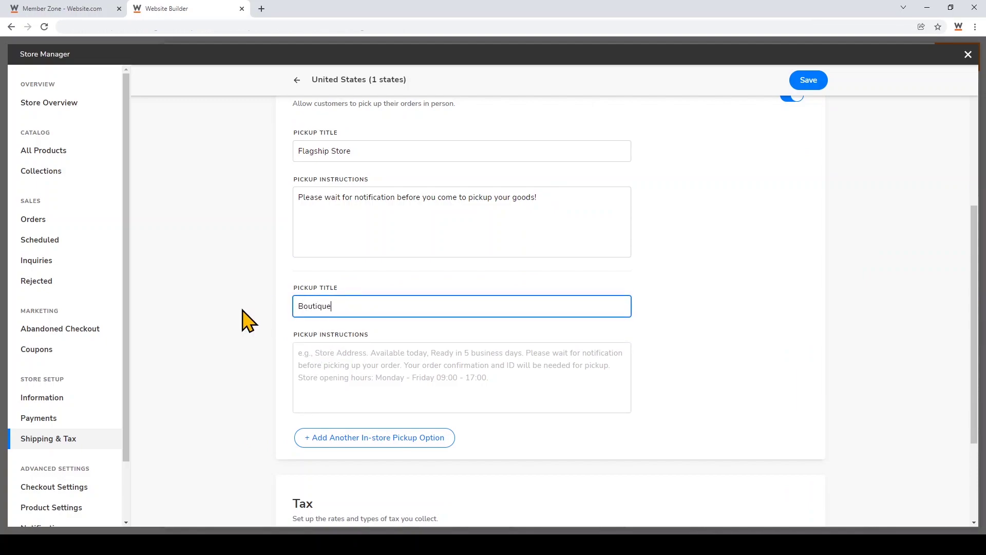
{"action": "left_click", "coordinate": [318, 352]}
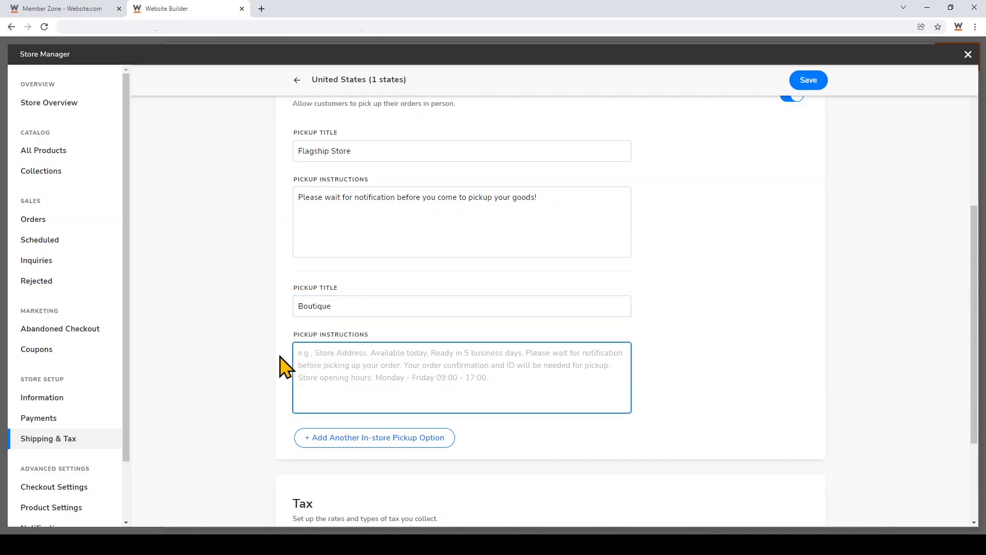
{"action": "type", "text": "Please wait for noticiati"}
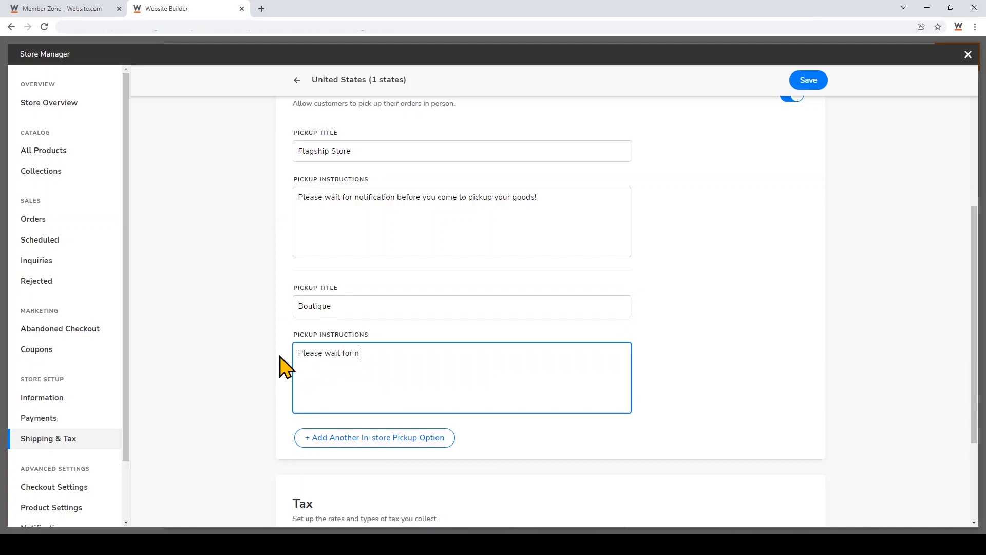
{"action": "key", "text": "BackSpace"}
{"action": "key", "text": "BackSpace"}
{"action": "key", "text": "BackSpace"}
{"action": "key", "text": "BackSpace"}
{"action": "key", "text": "BackSpace"}
{"action": "type", "text": "fication before yoy"}
{"action": "key", "text": "BackSpace"}
{"action": "key", "text": "BackSpace"}
{"action": "type", "text": "u come to pick up your goods!"}
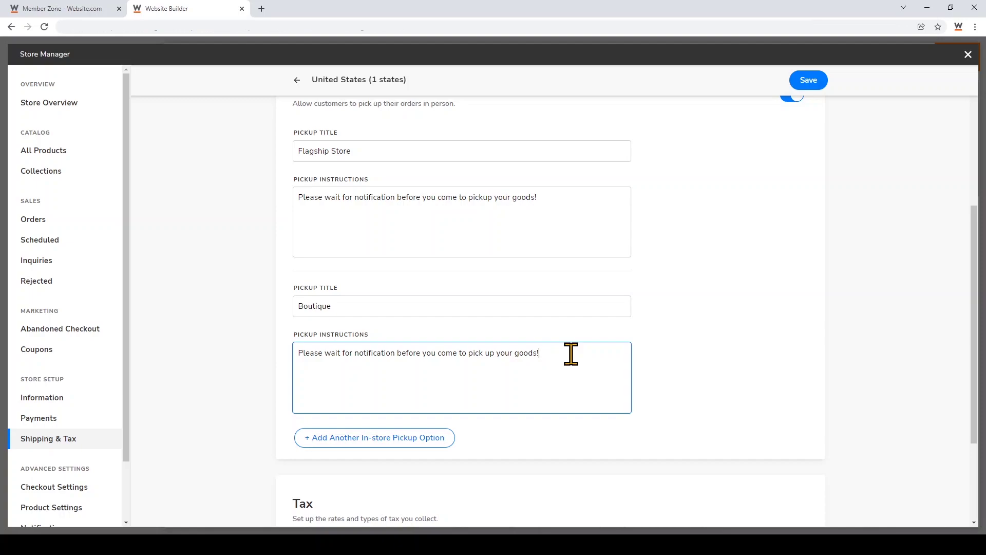
Apply one 7.25% tax rate to all regions, then save the United States rule
{"action": "scroll", "coordinate": [571, 354], "scroll_direction": "down", "scroll_amount": 3}
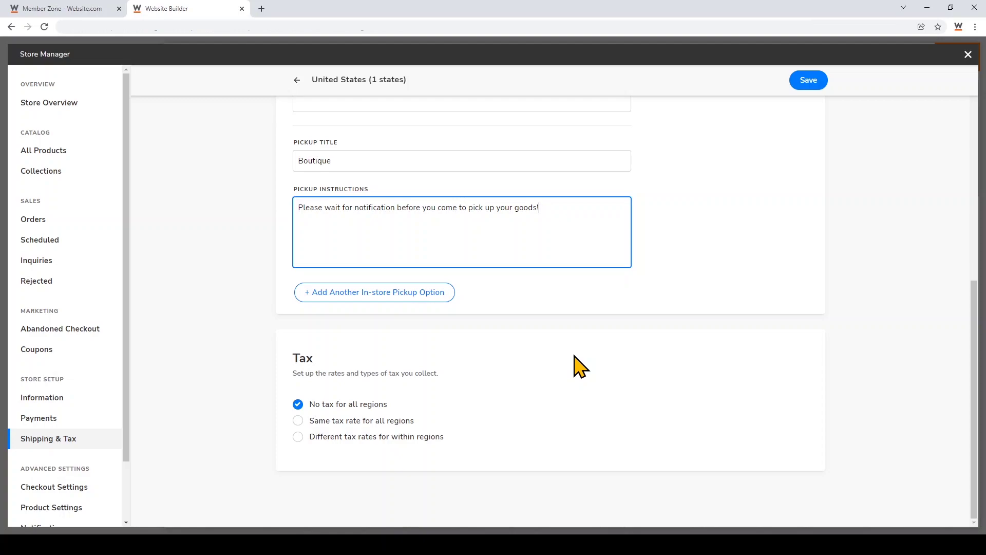
{"action": "left_click", "coordinate": [298, 420]}
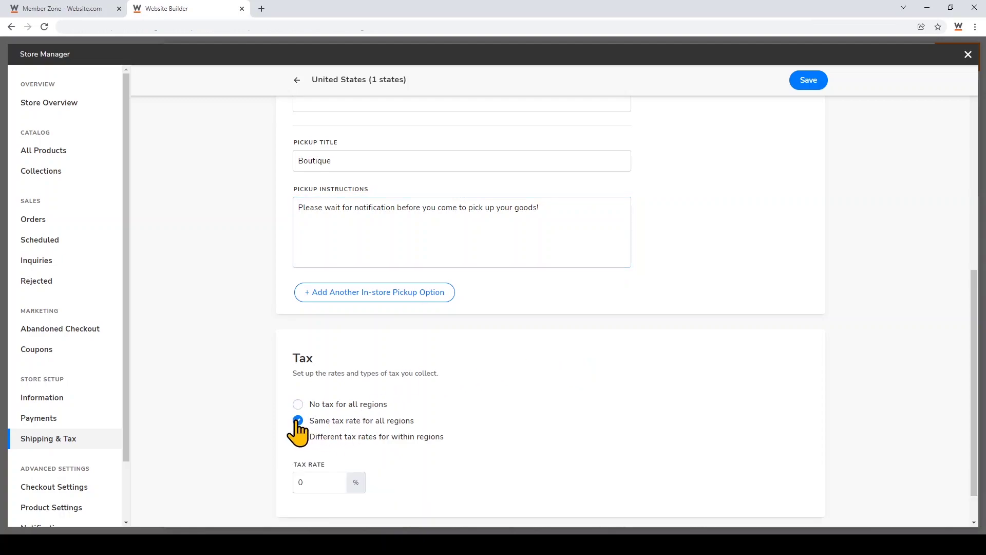
{"action": "scroll", "coordinate": [281, 433], "scroll_direction": "down", "scroll_amount": 1}
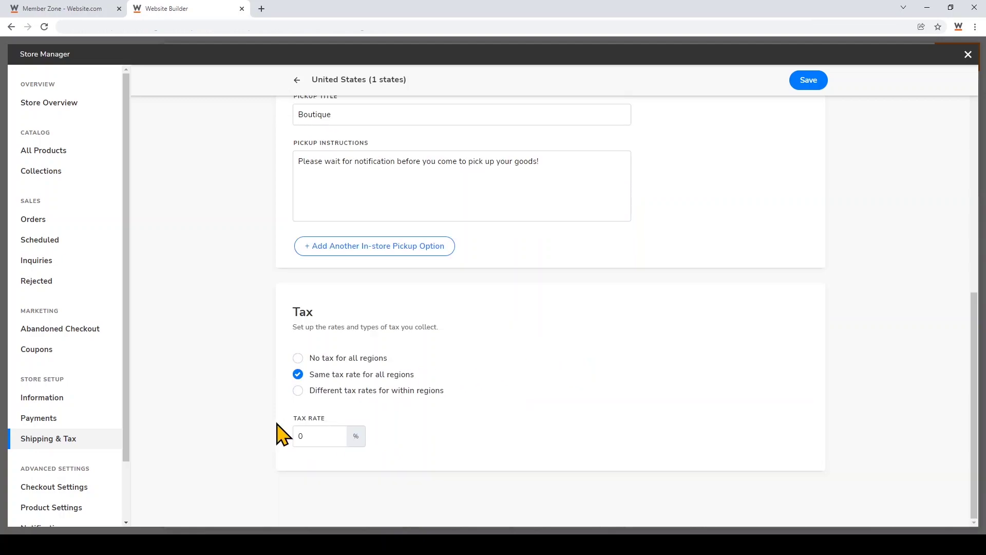
{"action": "double_click", "coordinate": [315, 436]}
{"action": "type", "text": "7.25"}
{"action": "left_click", "coordinate": [808, 81]}
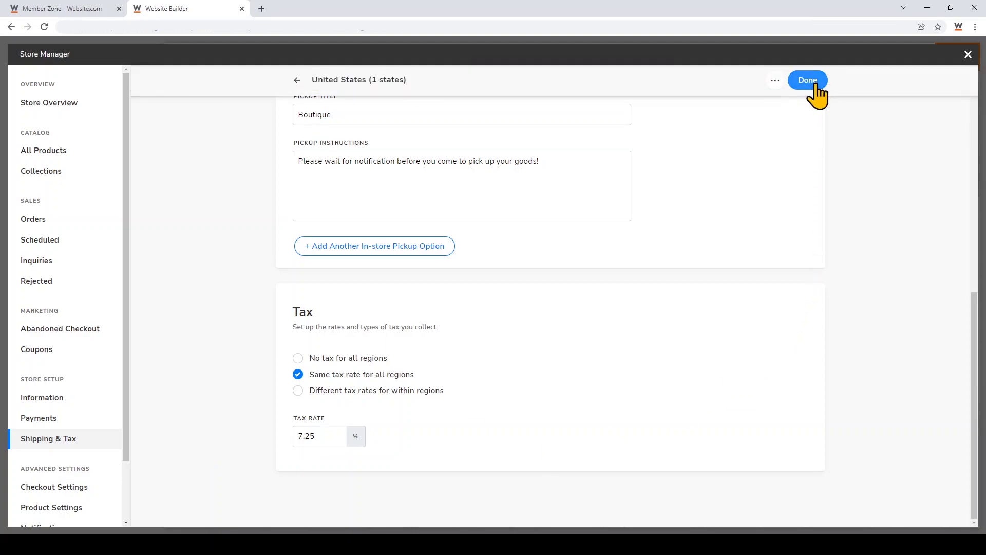
{"action": "left_click", "coordinate": [809, 81]}
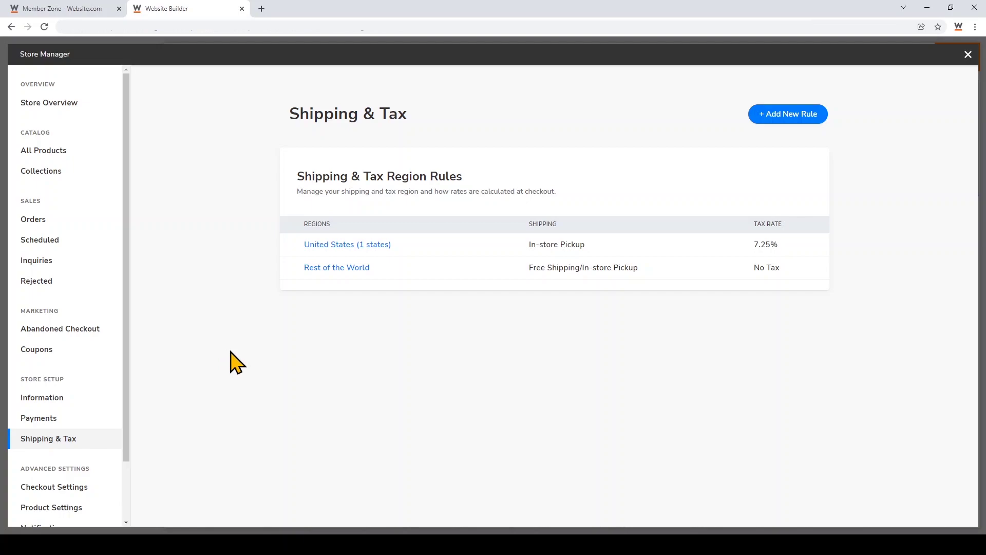
Uncheck Enable Rest of the World in its rule and save the change
{"action": "left_click", "coordinate": [363, 273]}
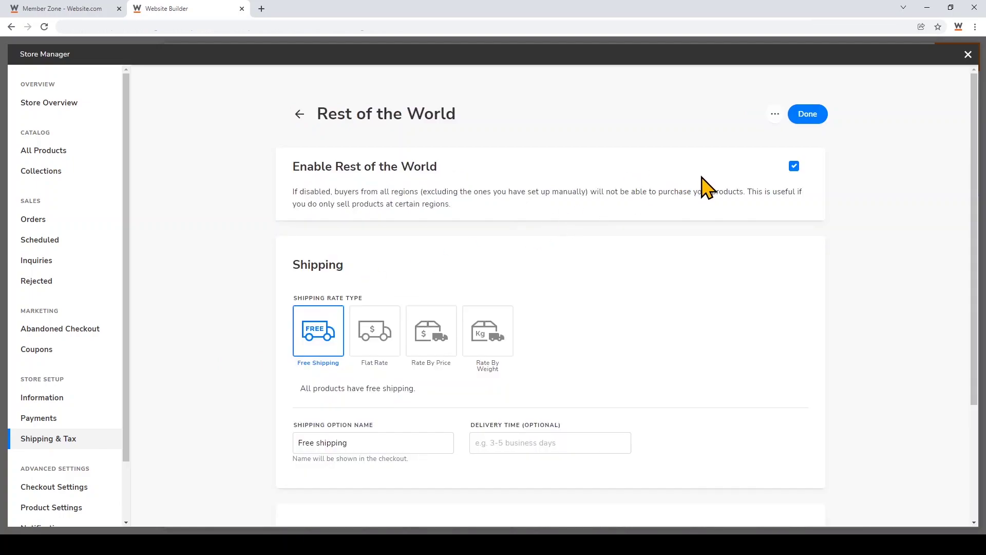
{"action": "left_click", "coordinate": [794, 166]}
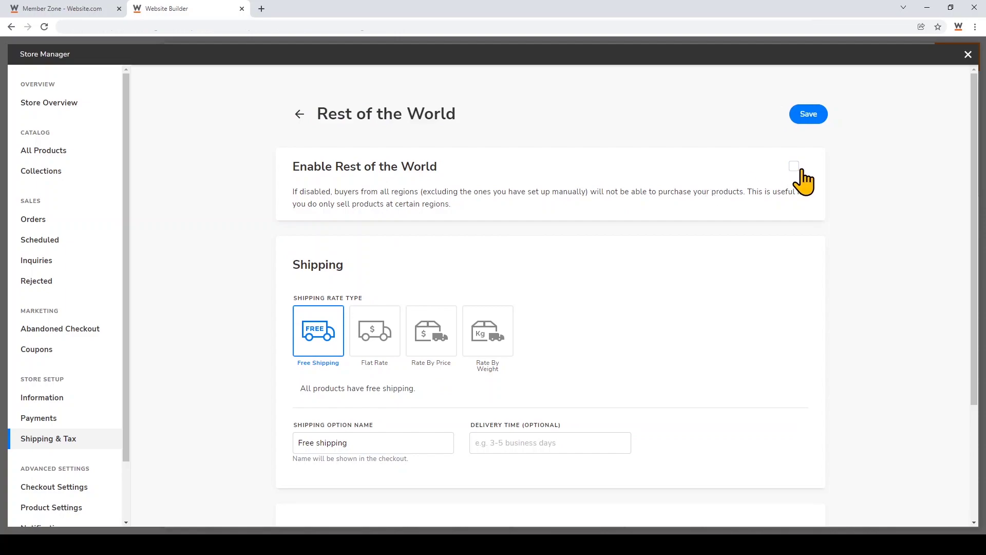
{"action": "left_click", "coordinate": [810, 122]}
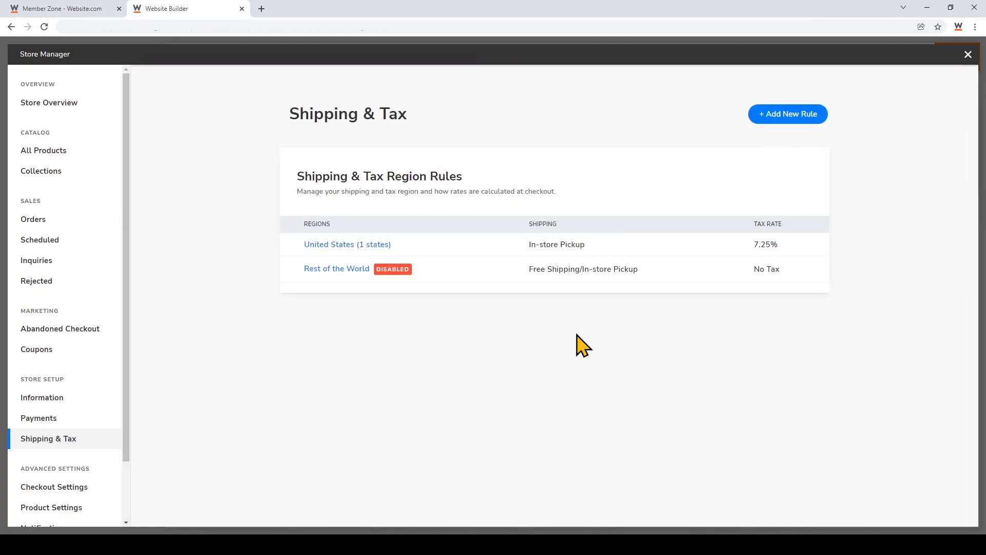